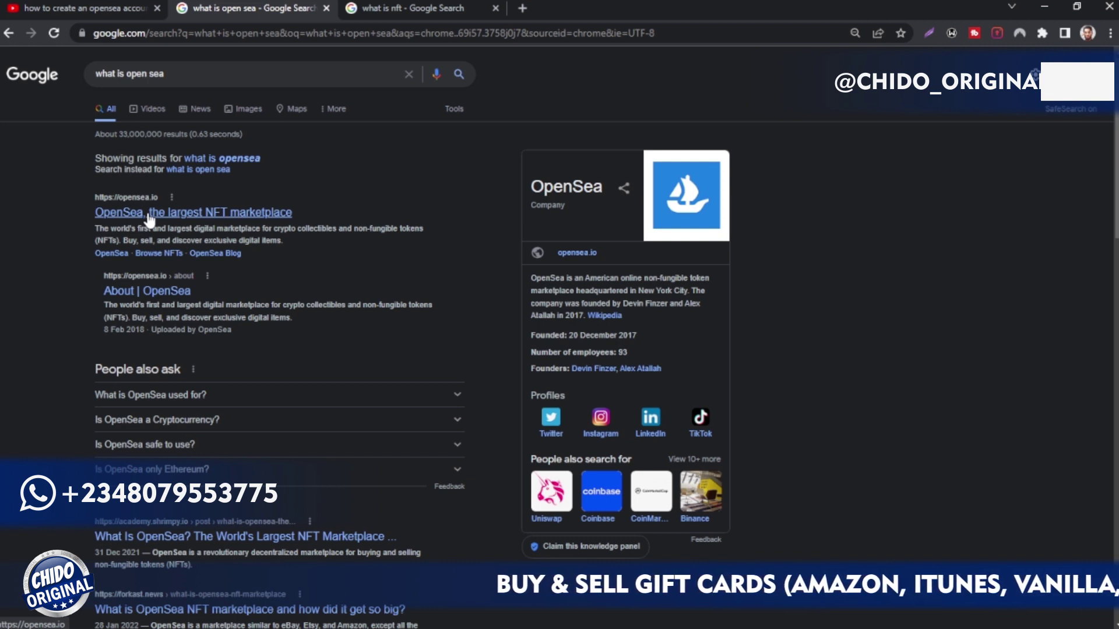
Open the OpenSea homepage from the results, then return to the 'what is nft' results
left_click(150, 213)
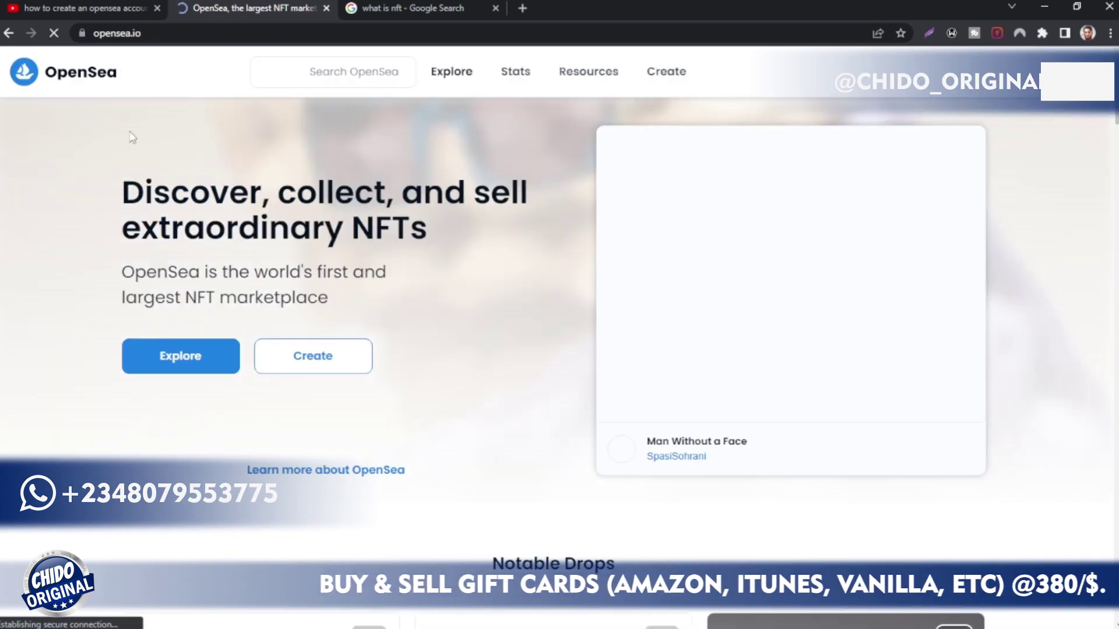
scroll(362, 469, "down", 4)
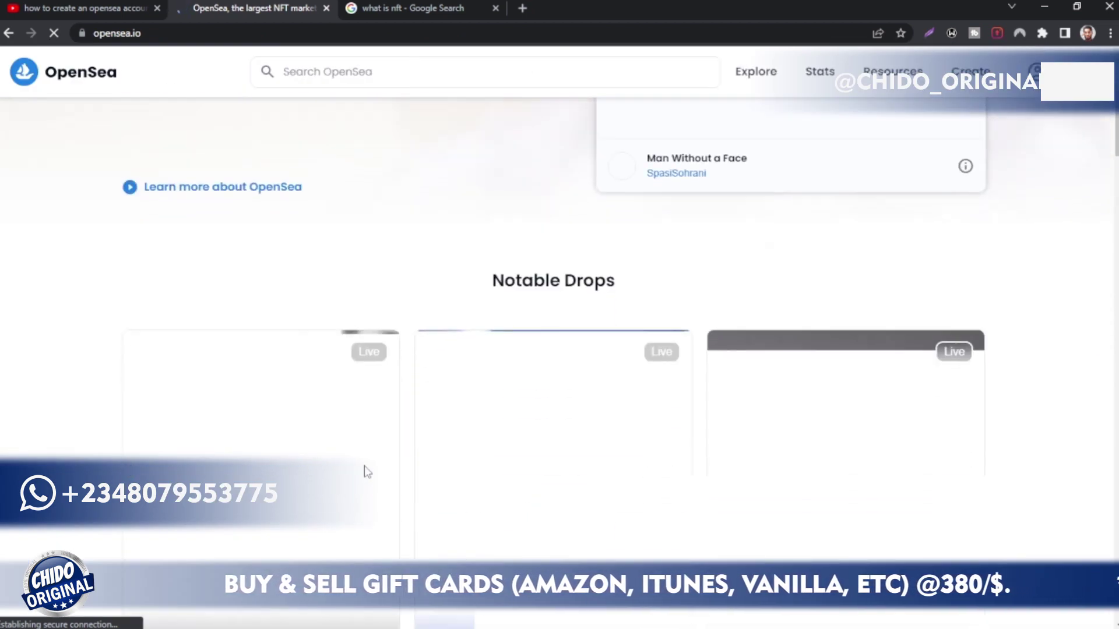
scroll(364, 471, "up", 4)
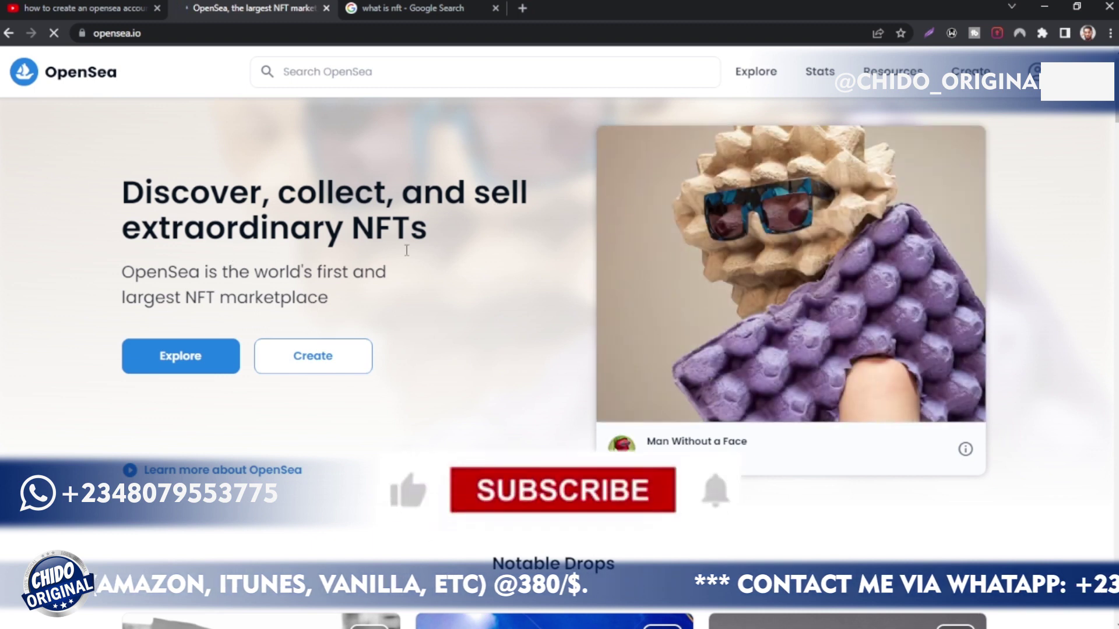
left_click(414, 8)
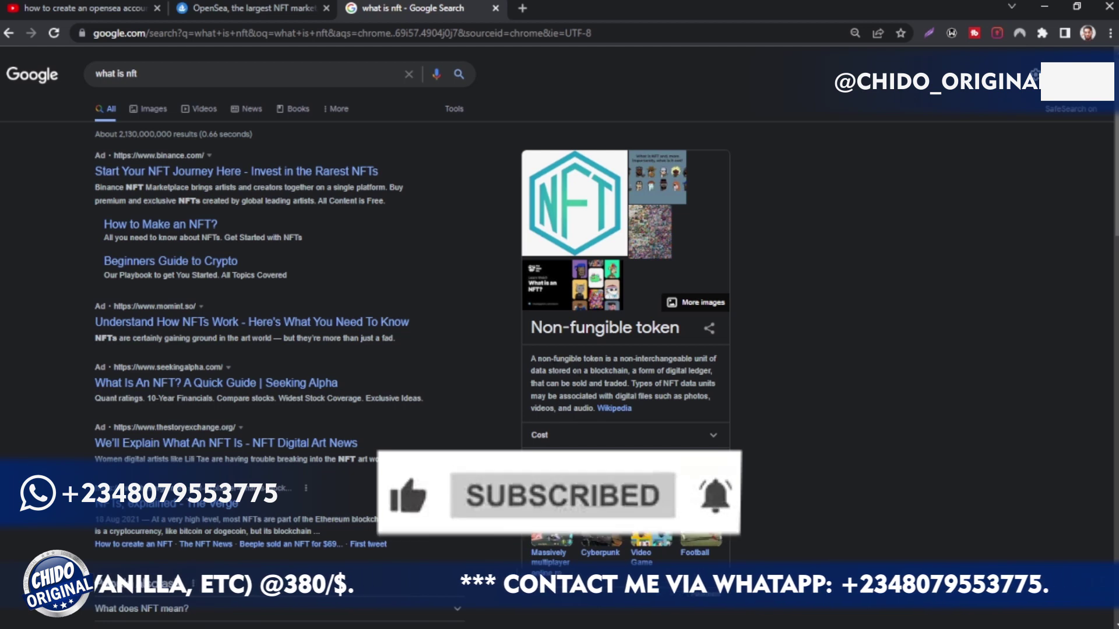
Highlight part of the non-fungible token definition, then return to the OpenSea homepage
mouse_move(618, 371)
left_mouse_down()
mouse_move(662, 359)
mouse_move(711, 373)
mouse_move(632, 383)
left_mouse_up()
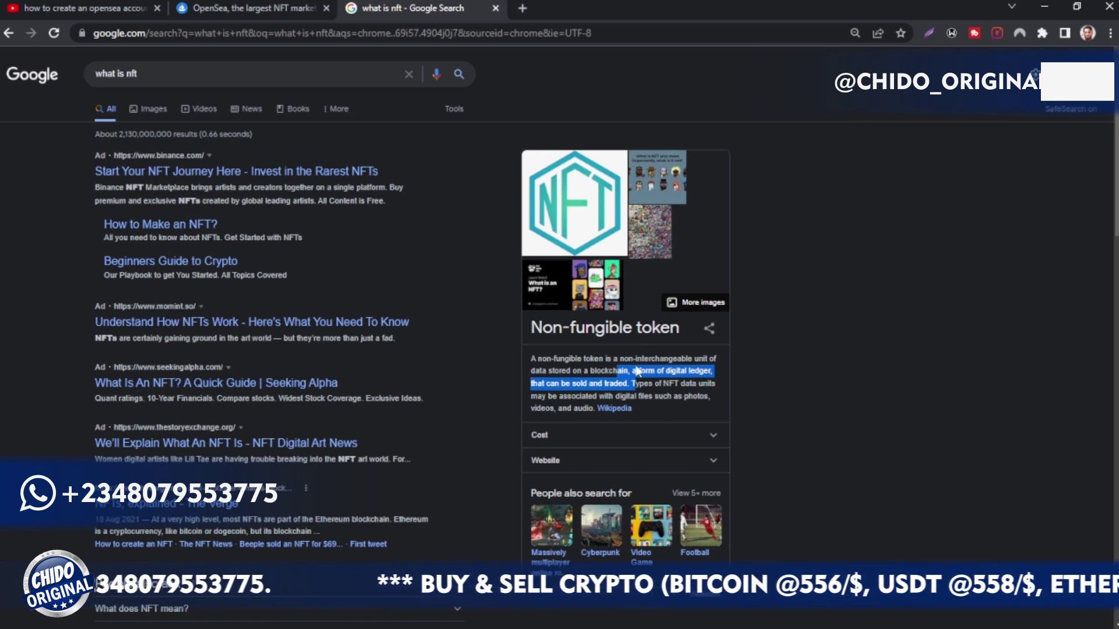
left_click(247, 9)
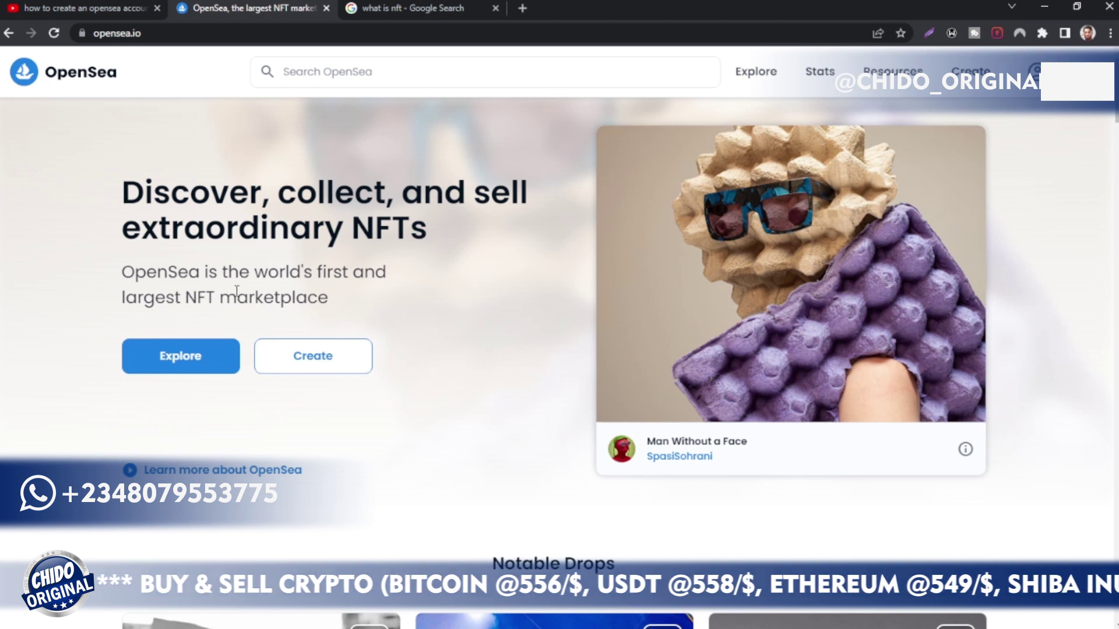
Highlight the phrase 'NFT marketplace' in the OpenSea homepage banner
left_click_drag(183, 300, 329, 295)
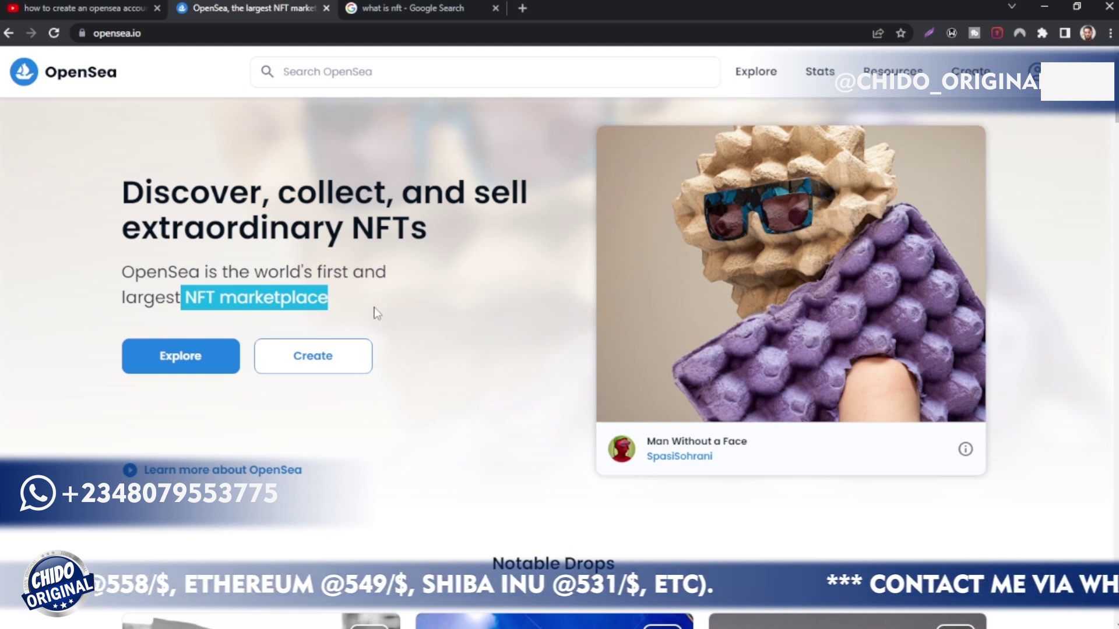
Start creating an NFT and expand the full list of wallet providers
left_click(974, 84)
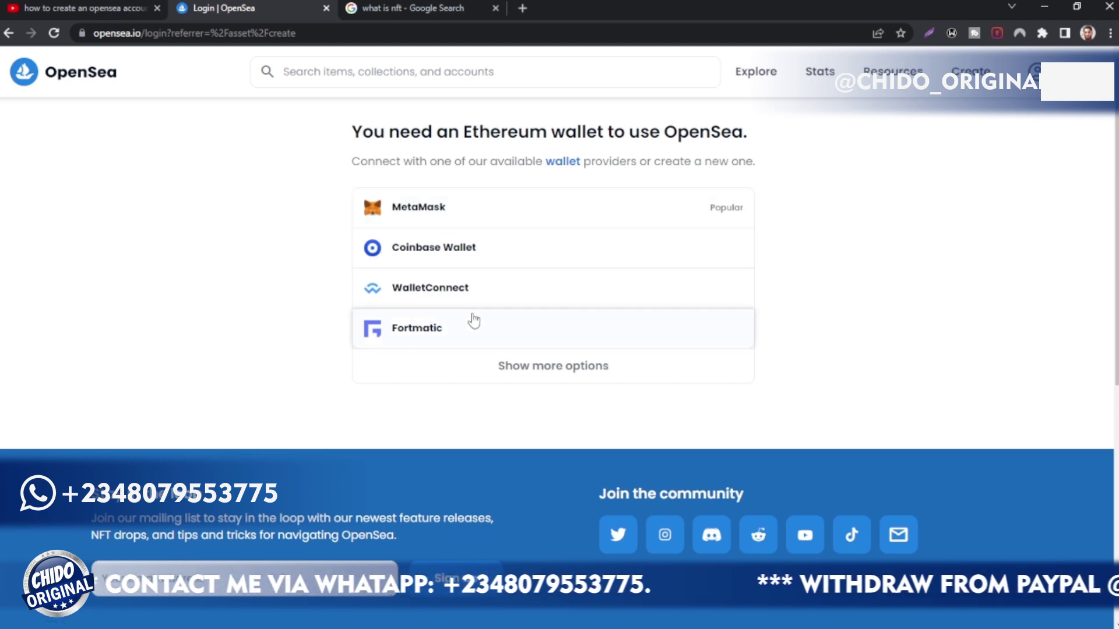
left_click(562, 376)
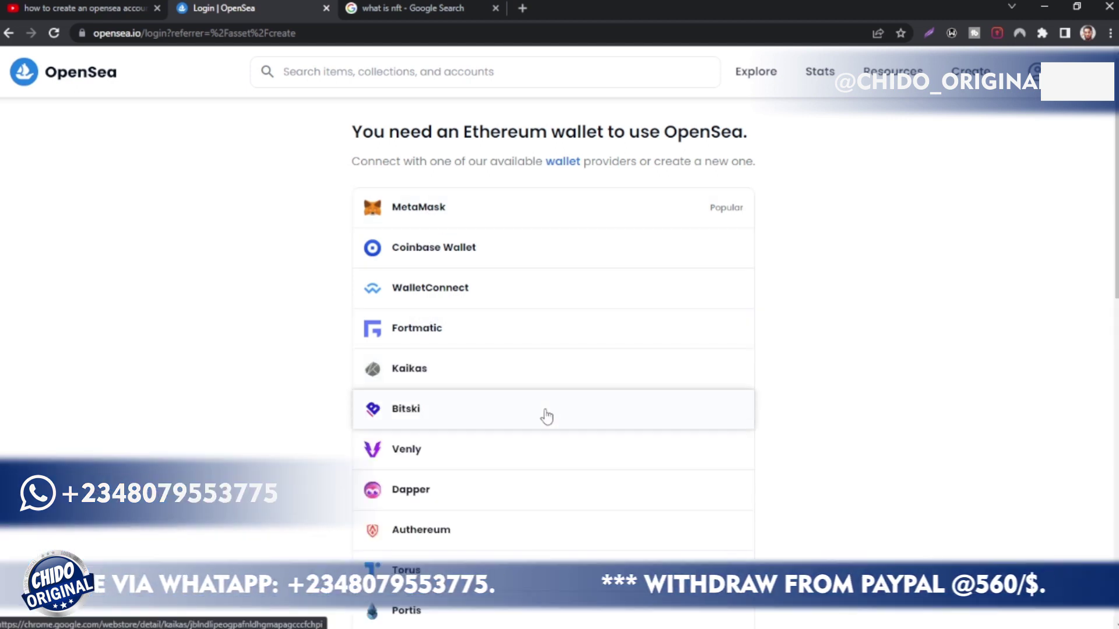
scroll(545, 407, "down", 10)
scroll(548, 420, "up", 10)
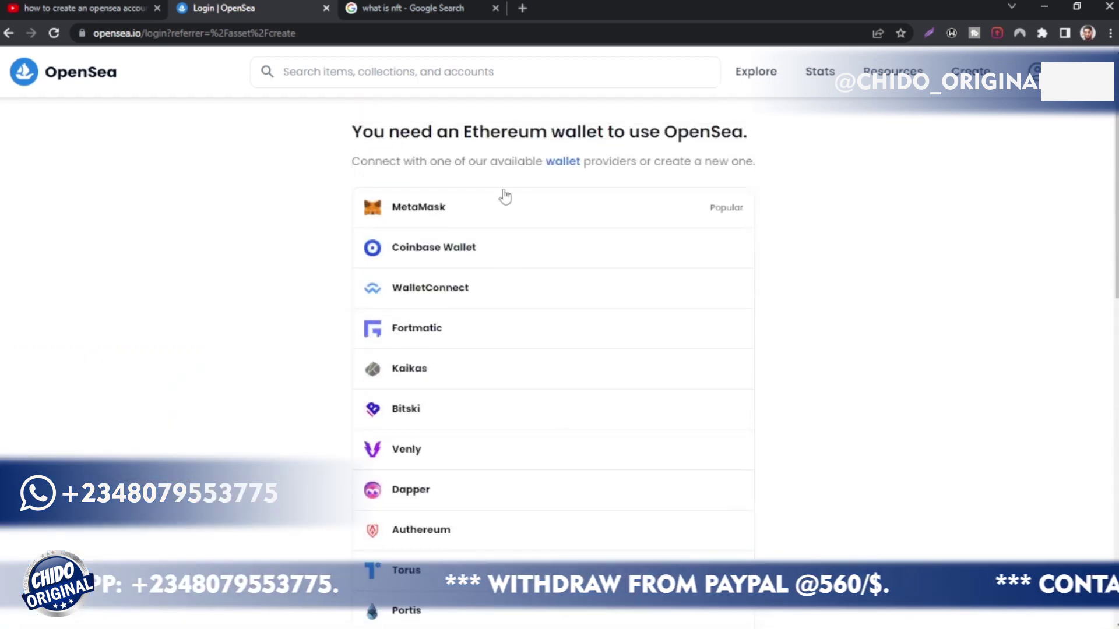
left_click_drag(461, 131, 752, 140)
Look through the wallet list and choose MetaMask, opening its download page
scroll(527, 309, "down", 2)
scroll(458, 152, "up", 1)
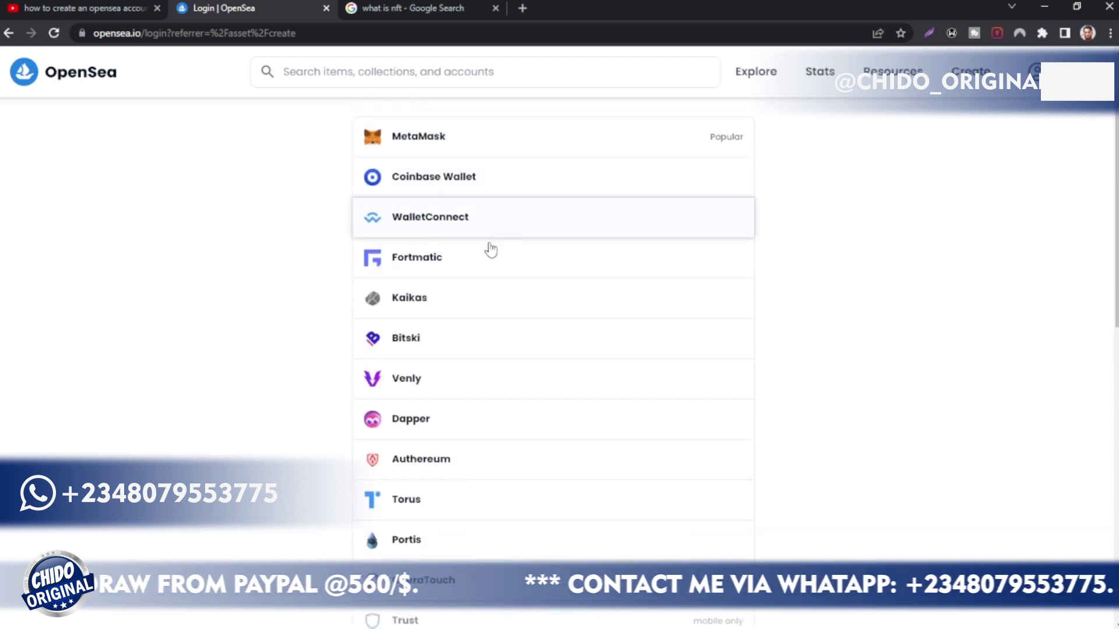
scroll(464, 352, "down", 2)
scroll(459, 442, "up", 2)
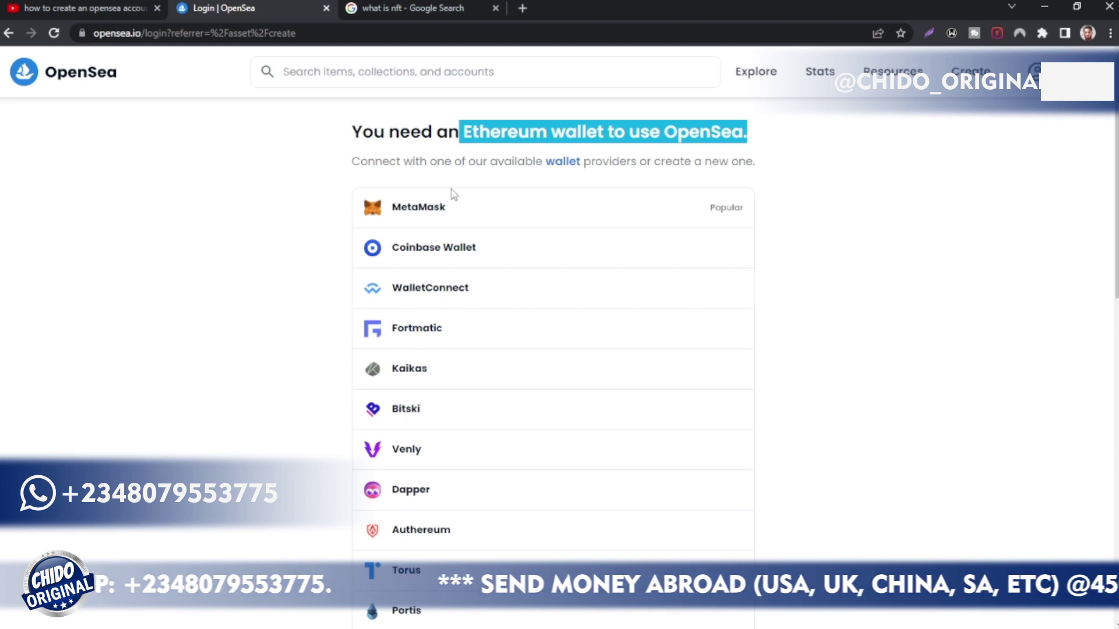
left_click(432, 207)
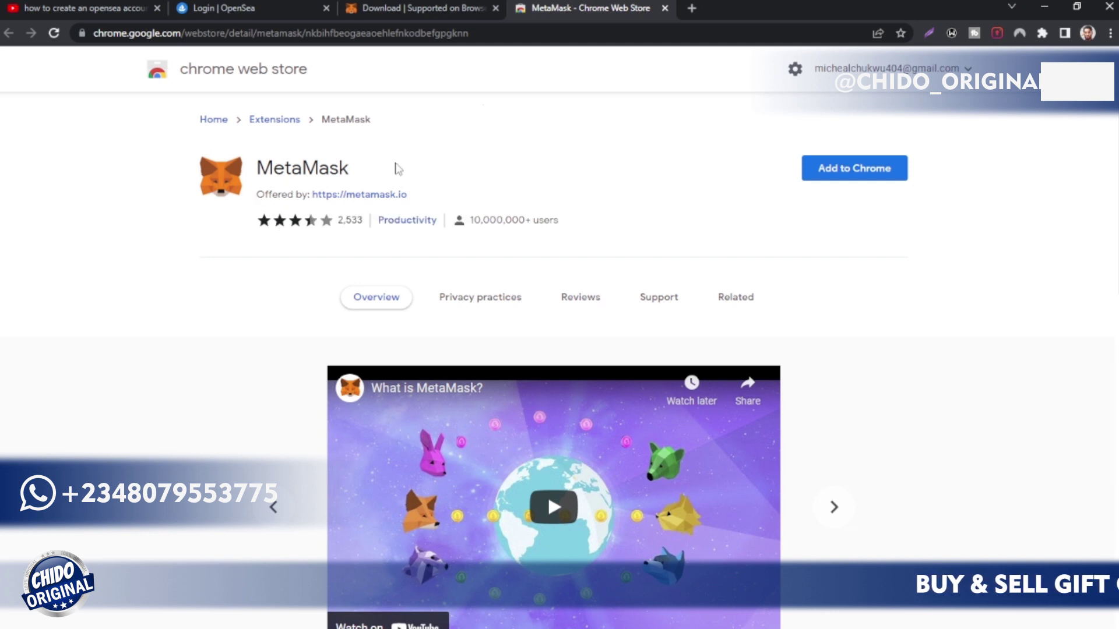
Add the MetaMask extension to Chrome and switch to its welcome page
left_click(866, 174)
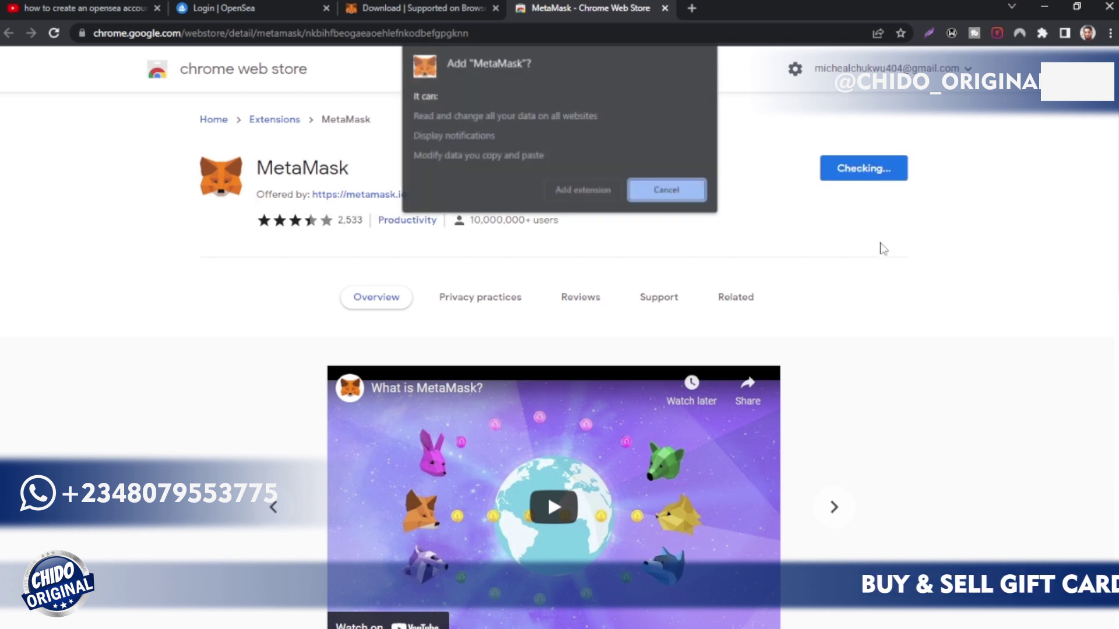
left_click(577, 191)
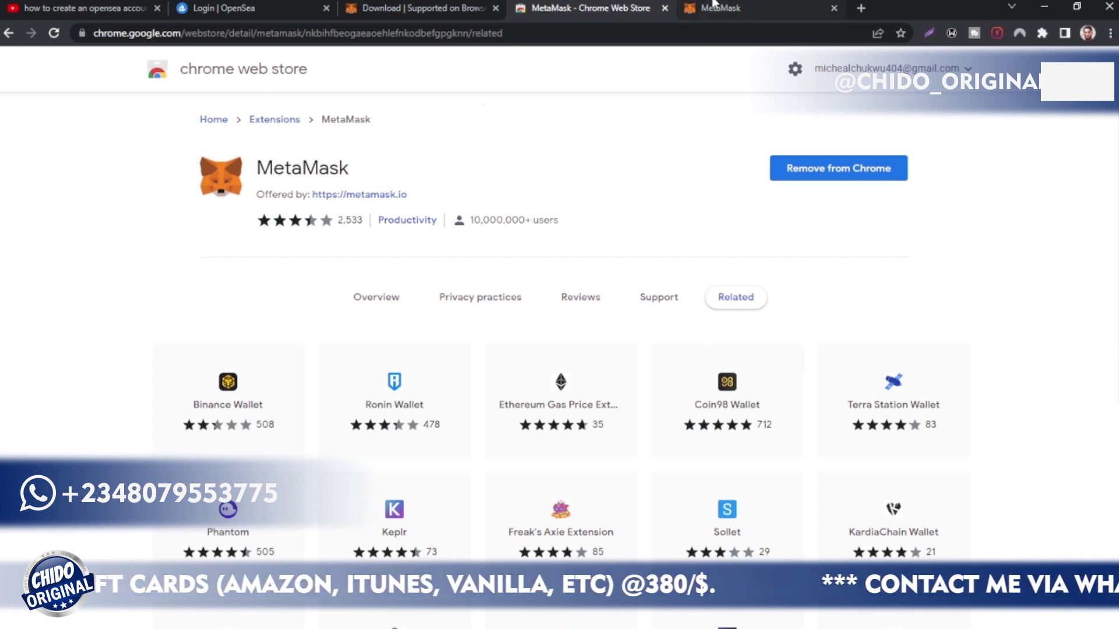
left_click(750, 5)
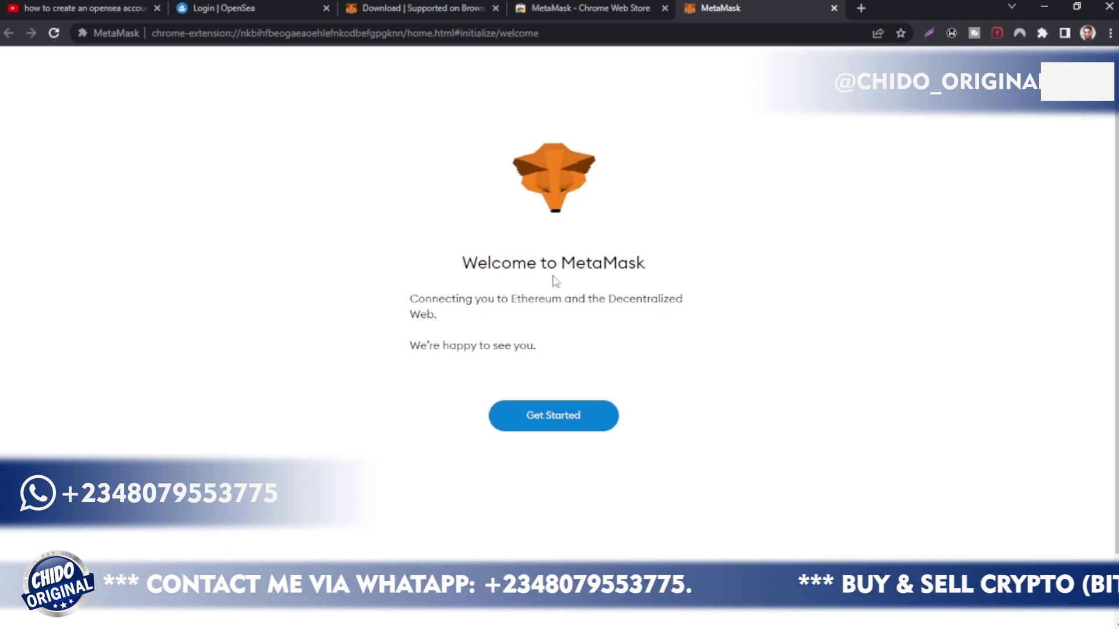
Get started with Create a Wallet and agree to share anonymous usage data
left_click(553, 426)
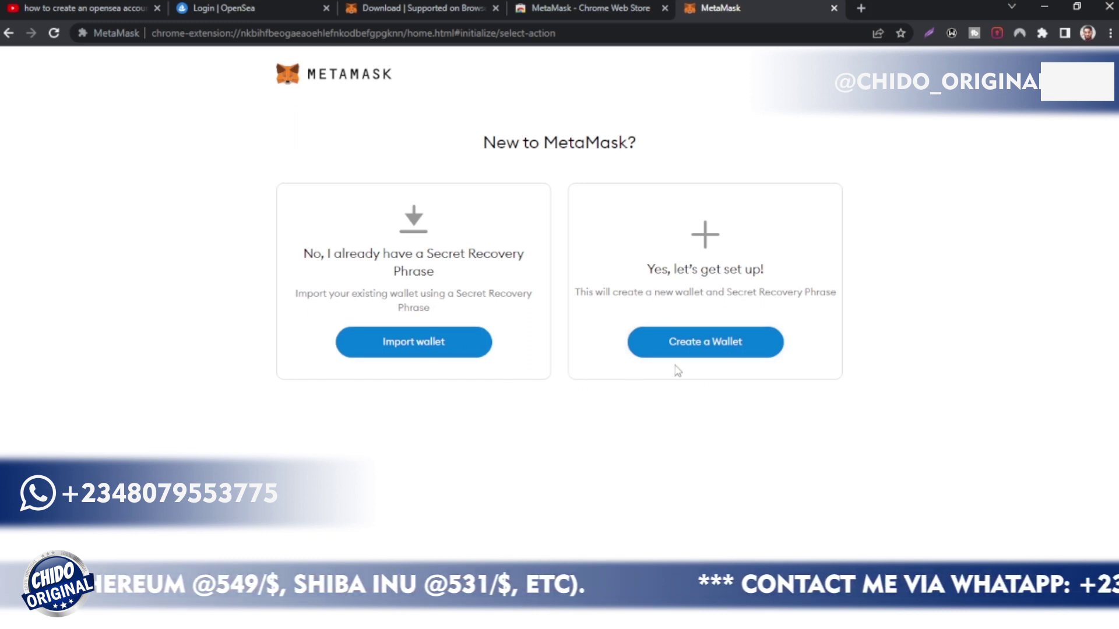
left_click(722, 351)
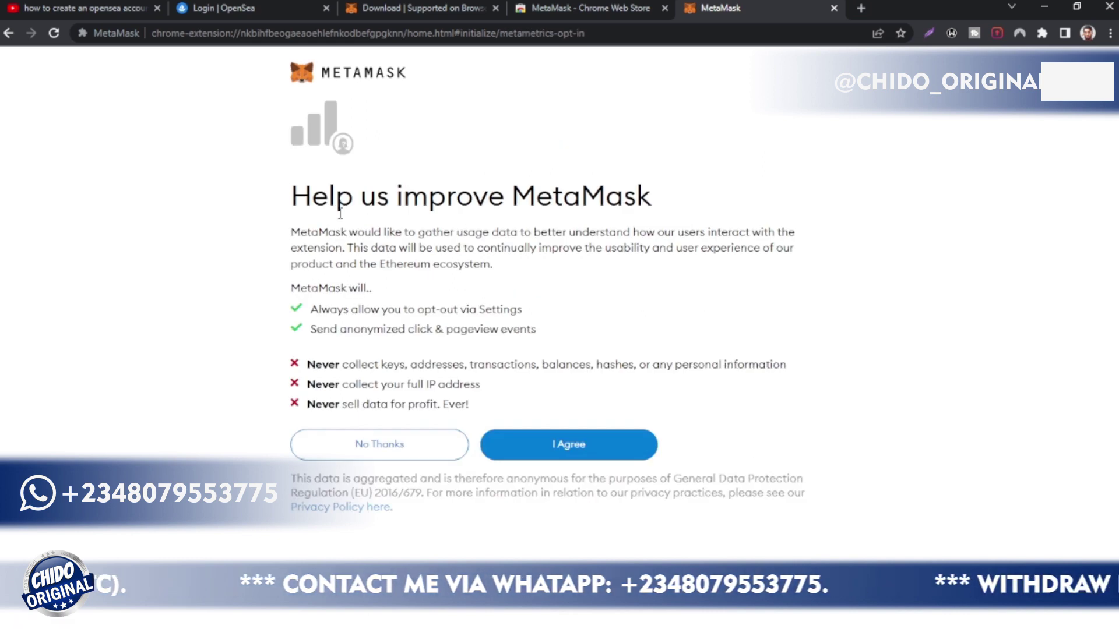
left_click_drag(686, 205, 291, 220)
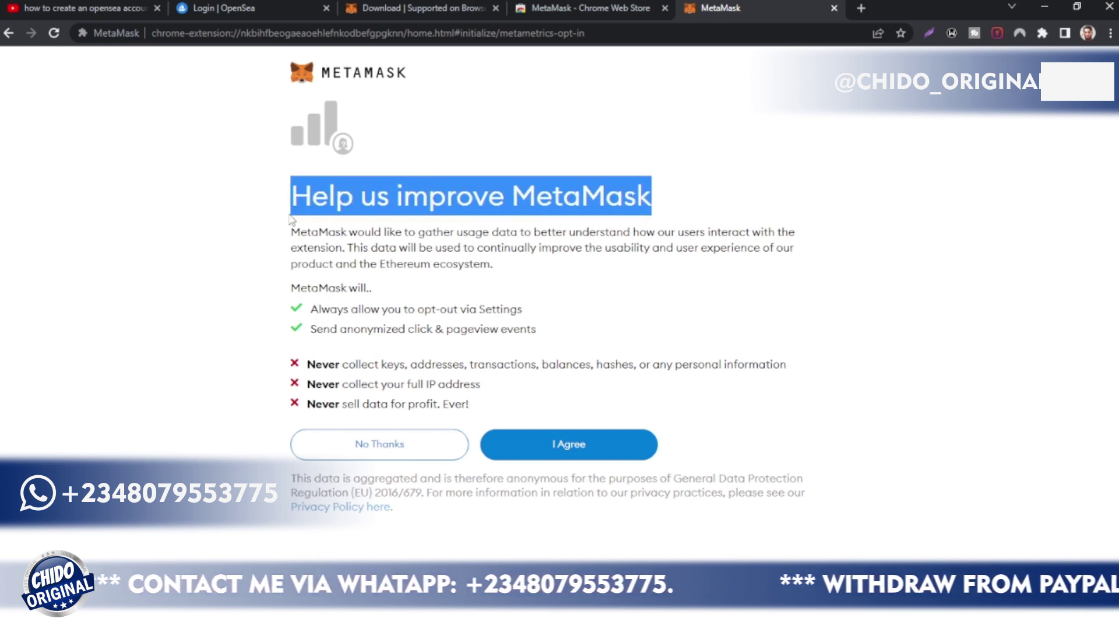
left_click(603, 451)
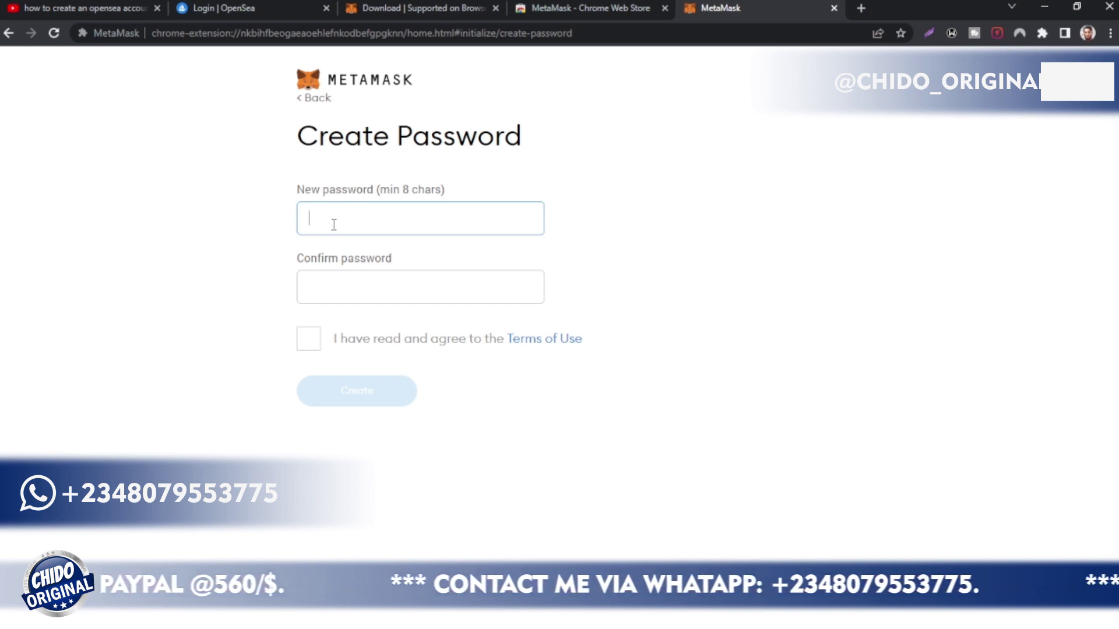
Enter the new wallet password twice, accept the Terms of Use, and create the wallet
type("••••••••")
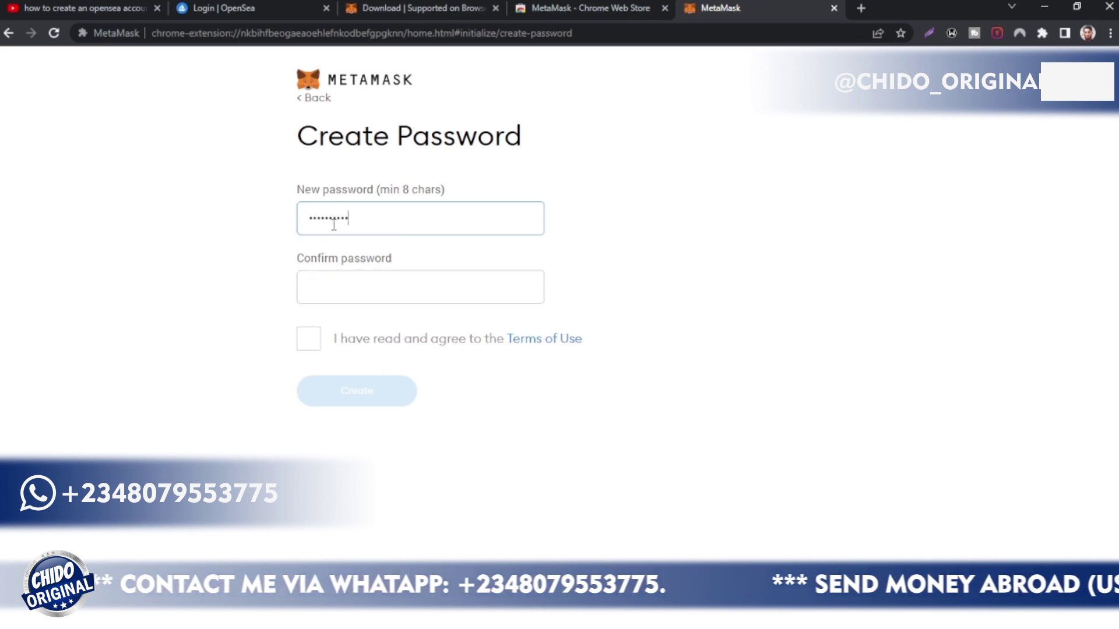
left_click(331, 286)
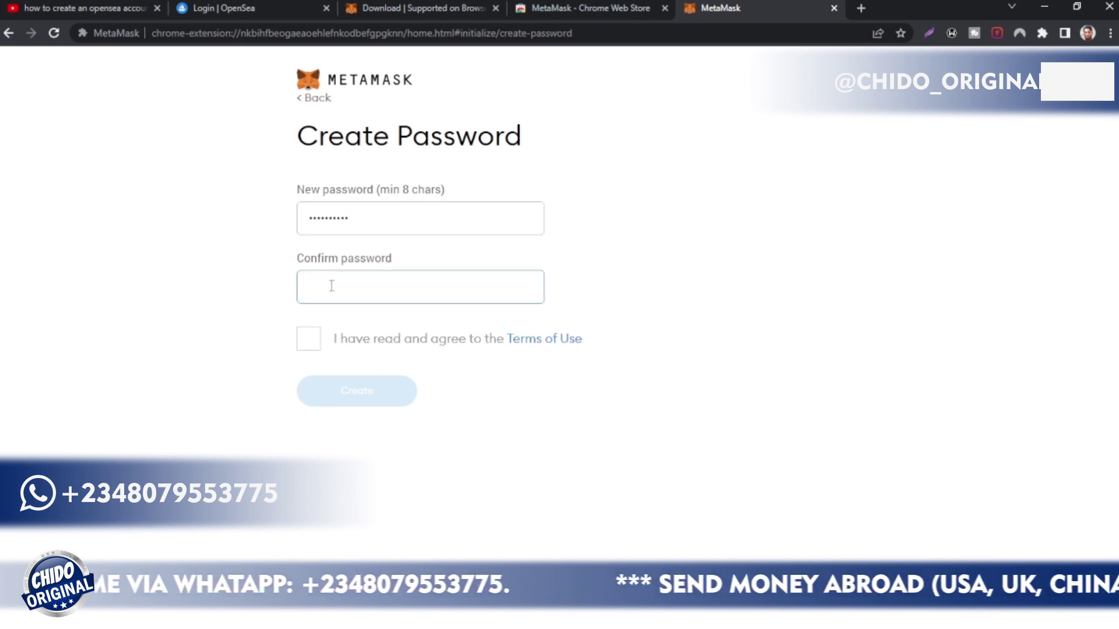
type("•")
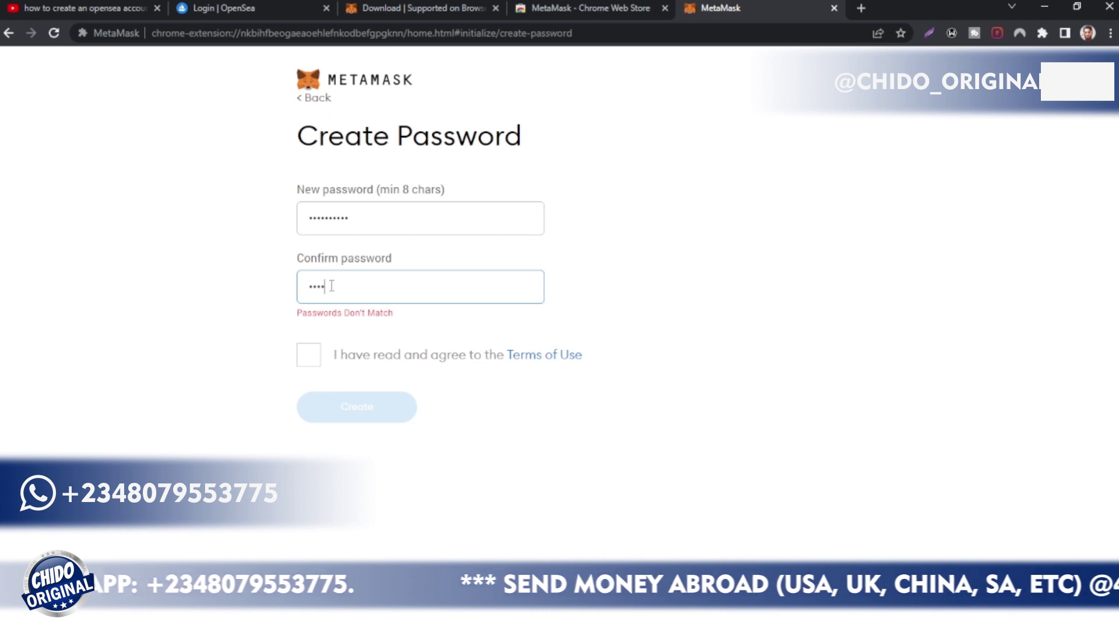
type("•••••••••")
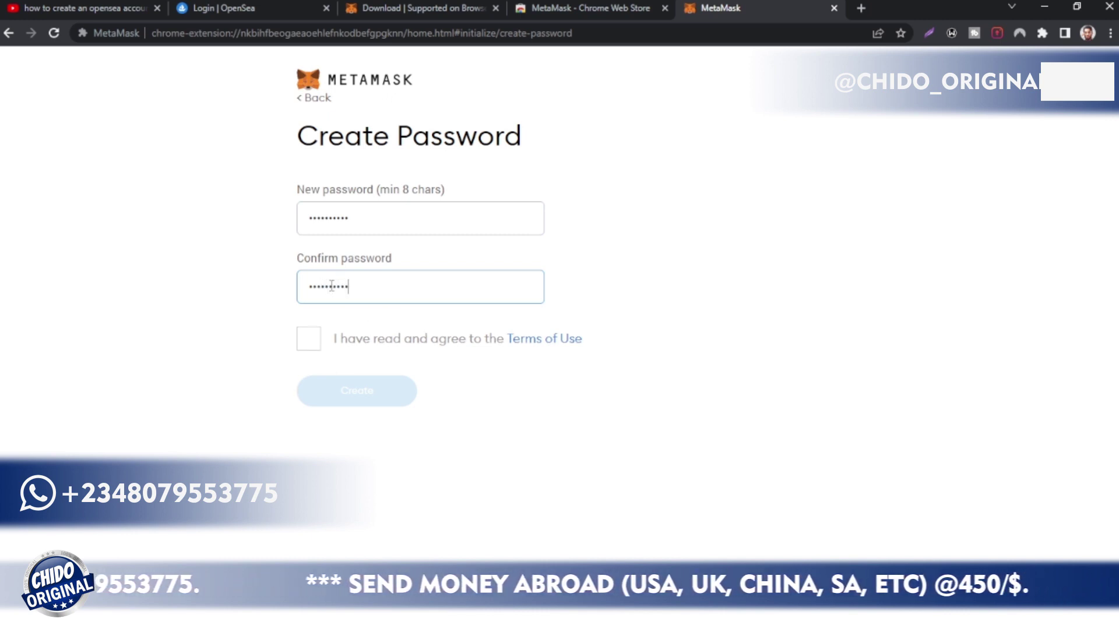
left_click(309, 338)
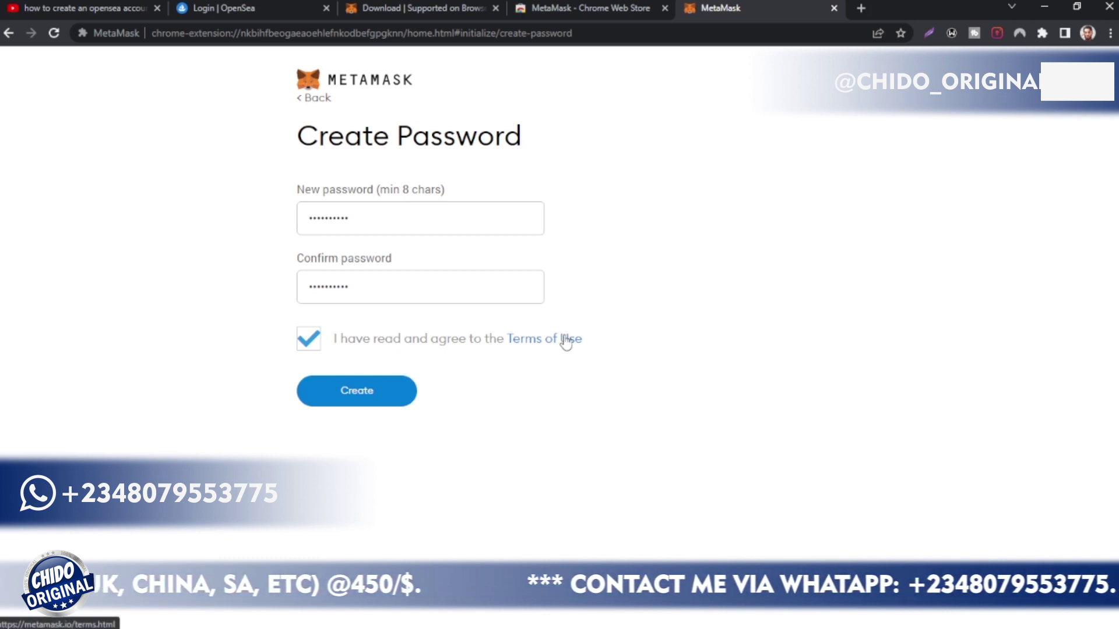
left_click(357, 401)
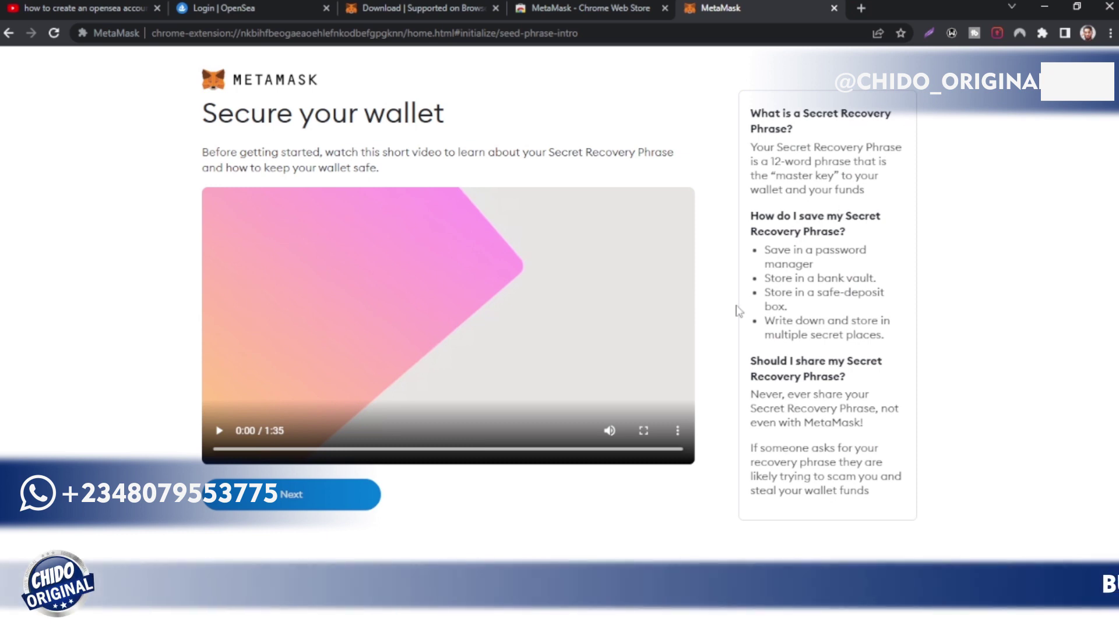
Continue from Secure your wallet to the Secret Recovery Phrase page
left_click(298, 496)
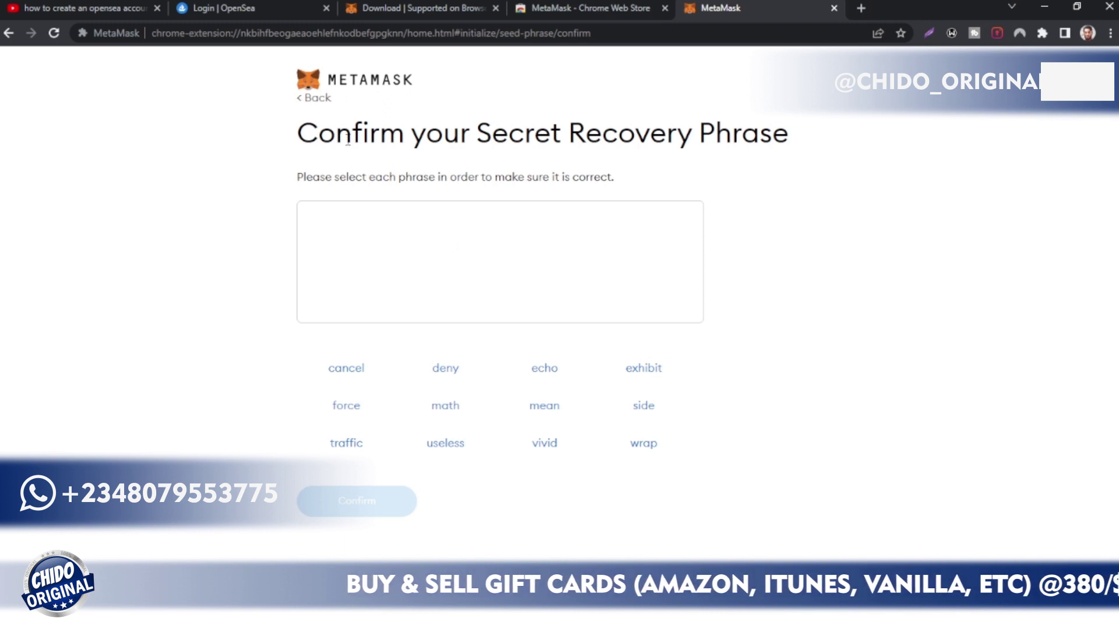
Highlight the 'Confirm your Secret Recovery Phrase' heading, then clear the highlight
left_click_drag(291, 146, 837, 156)
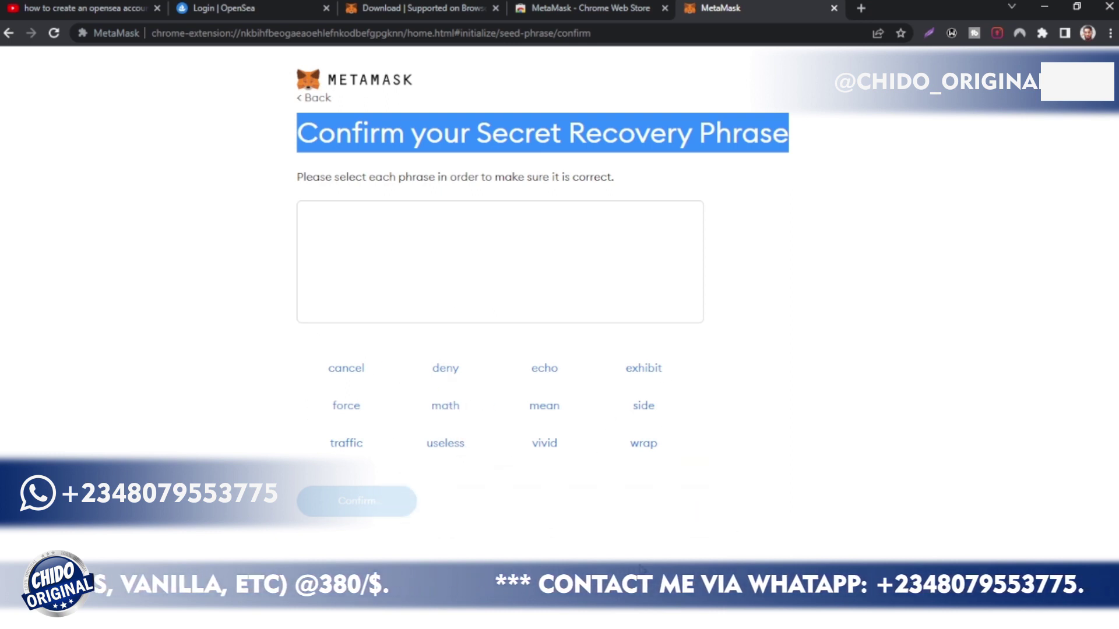
left_click(797, 421)
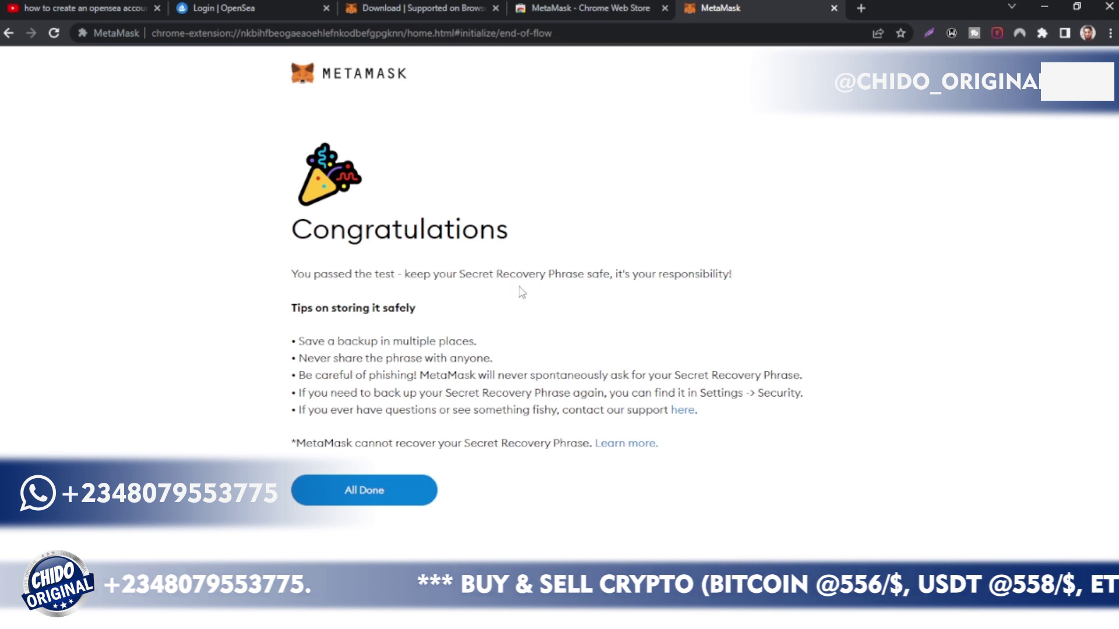
Highlight the recovery phrase storage tips, then select All Done to open Account 1
left_click_drag(623, 275, 458, 287)
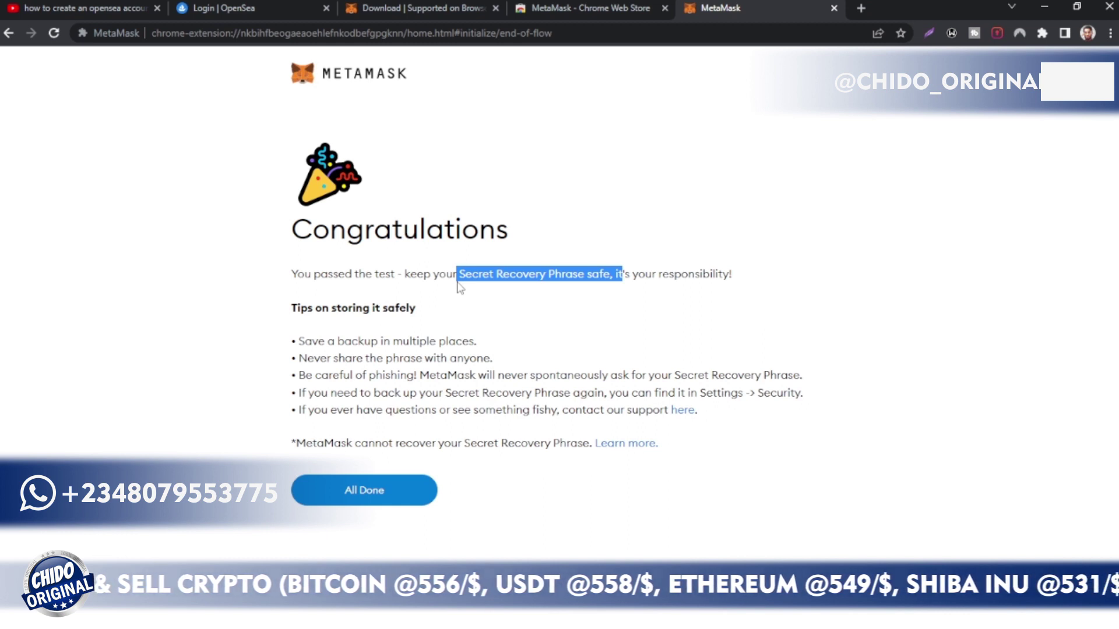
left_click_drag(459, 287, 462, 289)
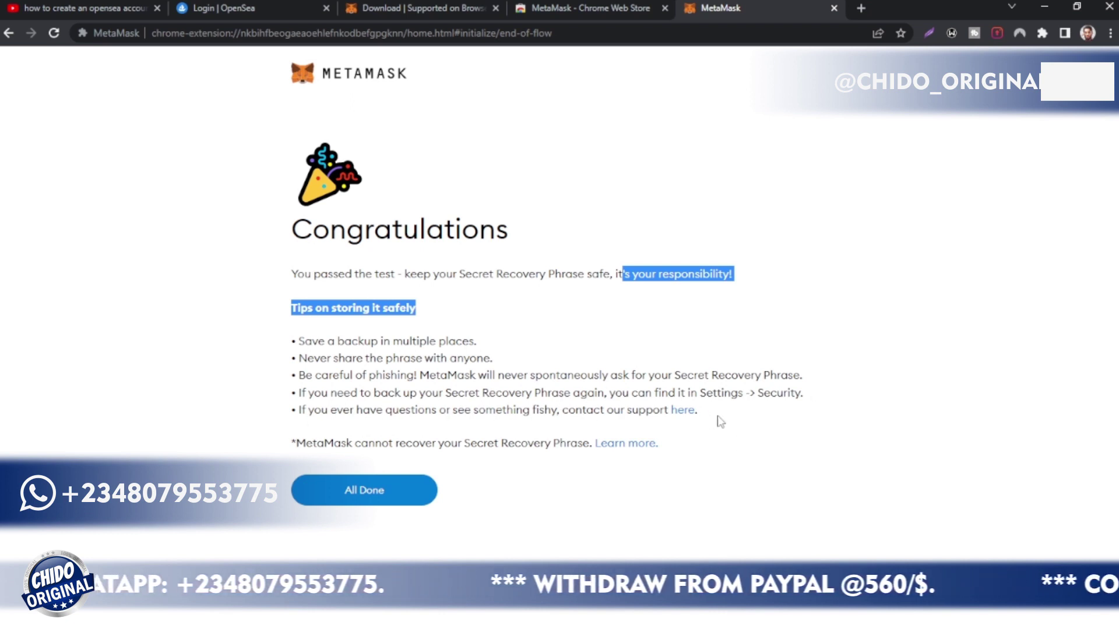
left_click(955, 465)
left_click(348, 497)
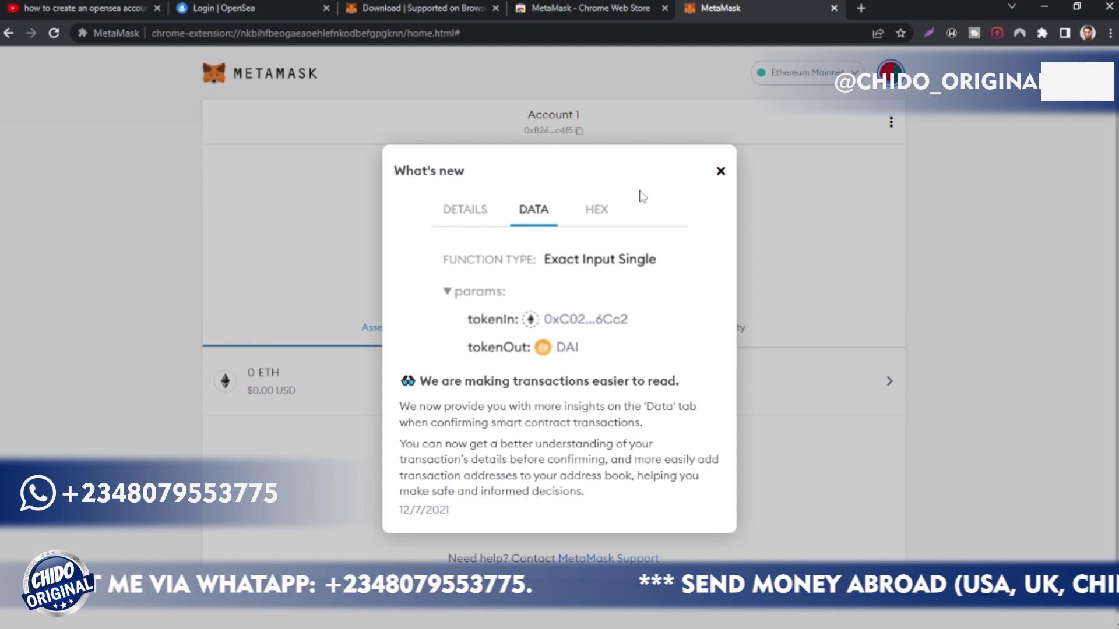
Dismiss MetaMask's What's new notice and view Account 1's empty activity list at 0 ETH
left_click(721, 172)
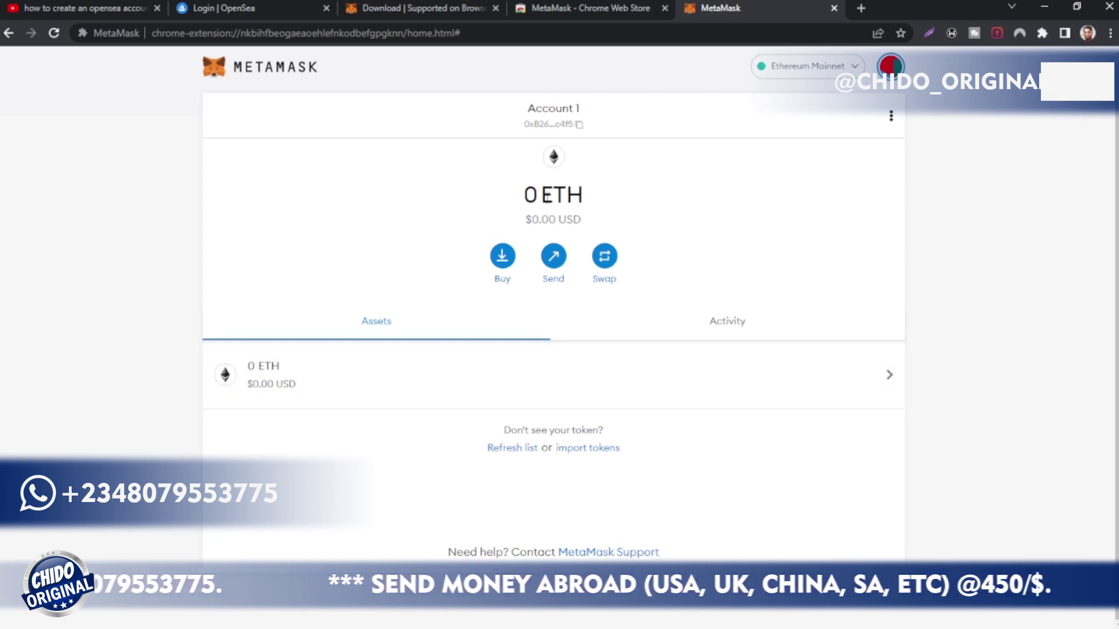
left_click_drag(527, 196, 601, 198)
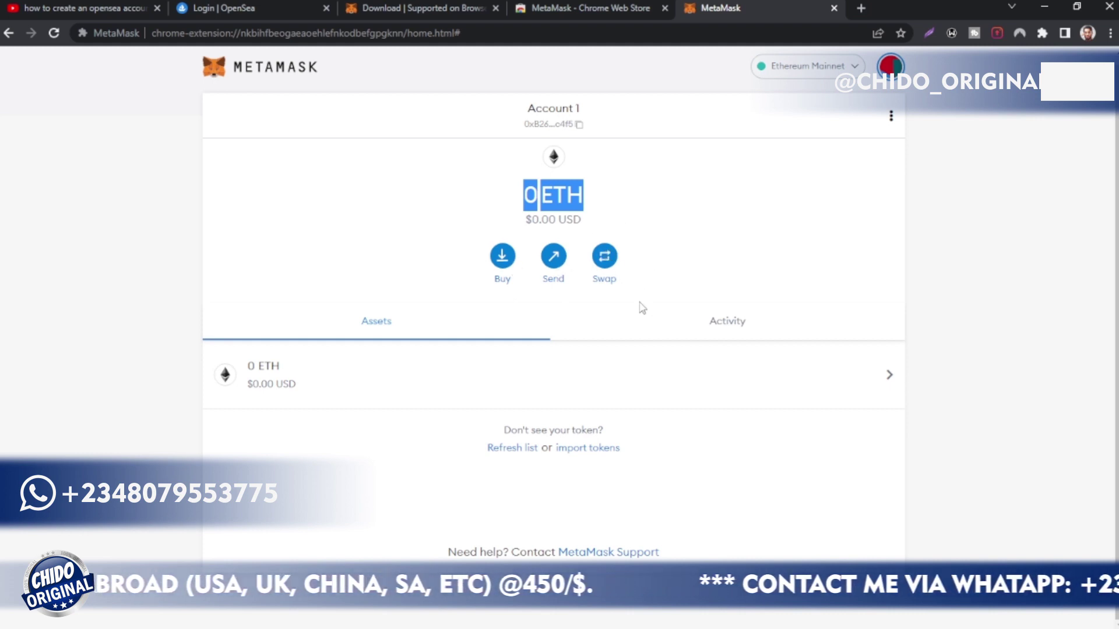
left_click(738, 324)
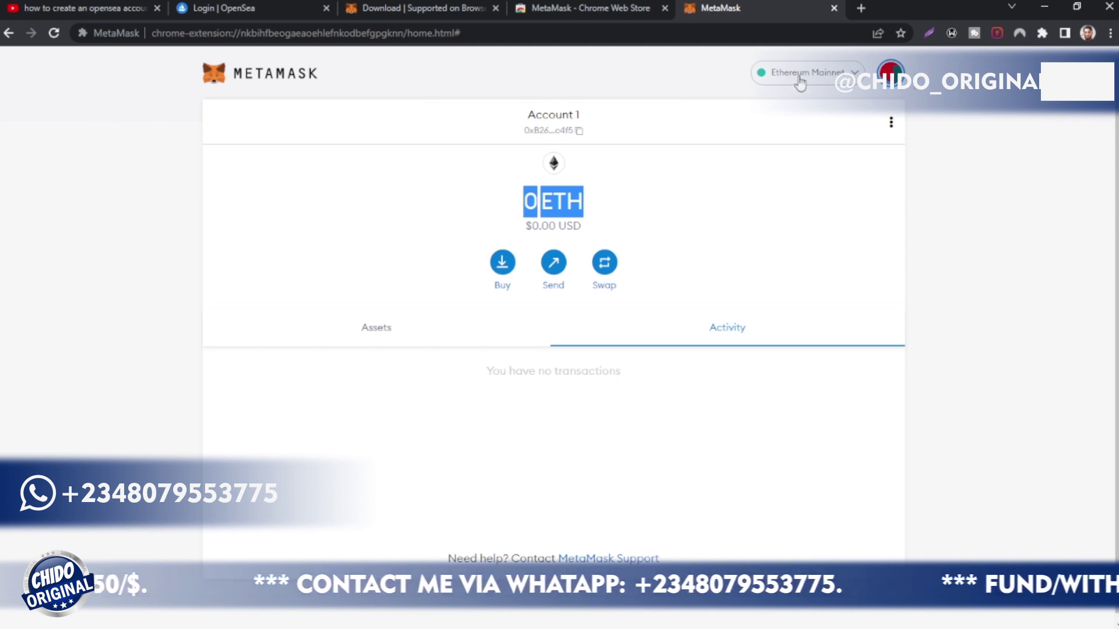
left_click(527, 211)
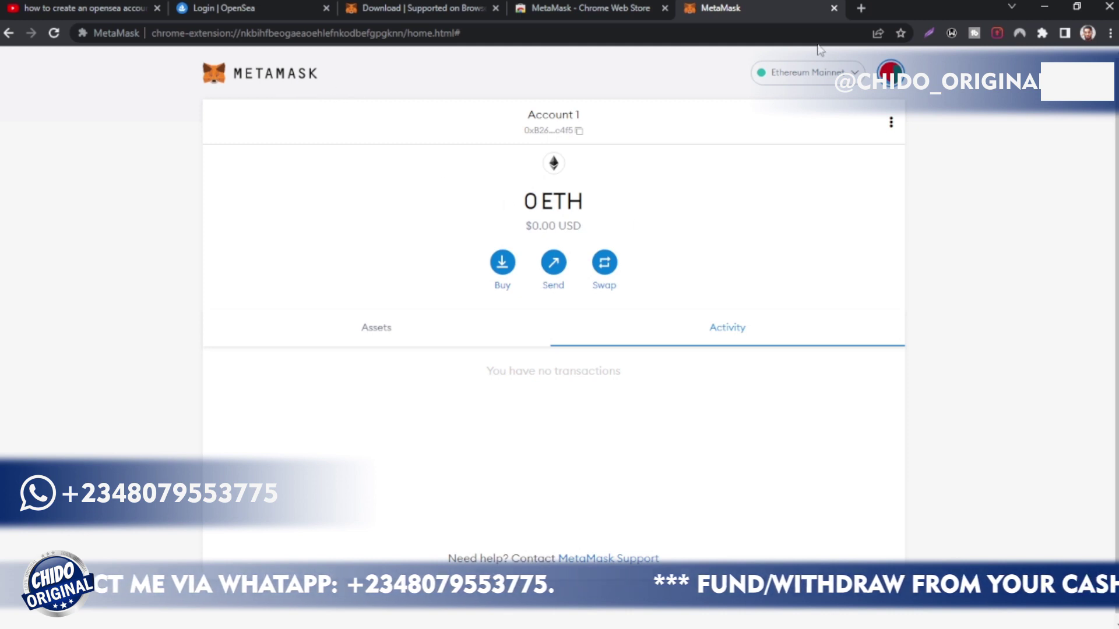
Pin MetaMask to Chrome's toolbar and check its popup showing the 0 ETH balance
left_click(1043, 33)
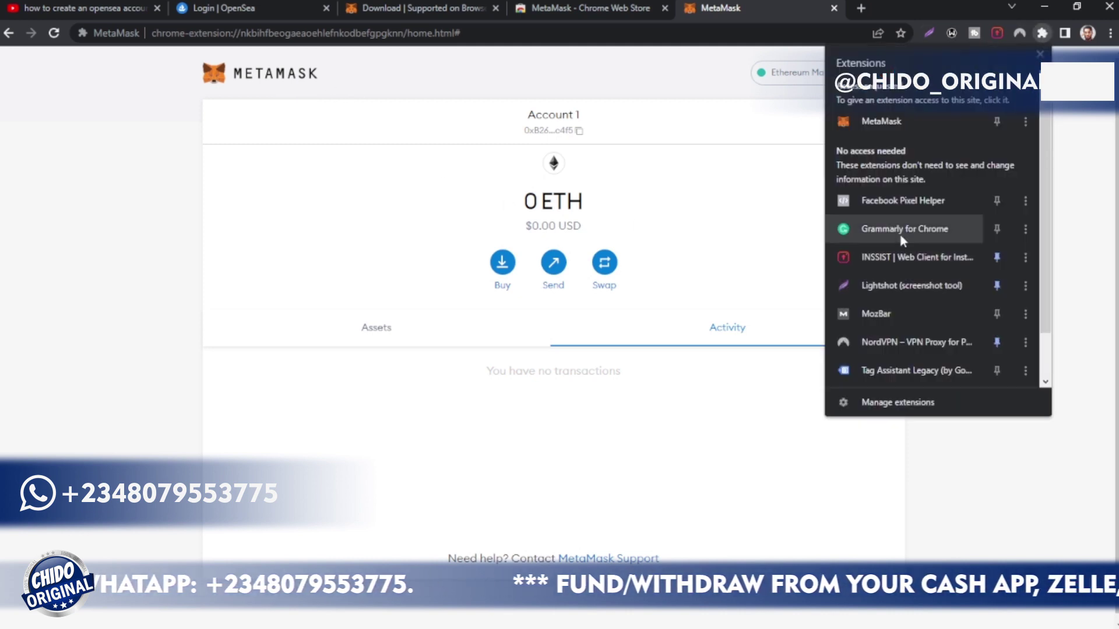
scroll(889, 295, "down", 2)
scroll(887, 291, "up", 2)
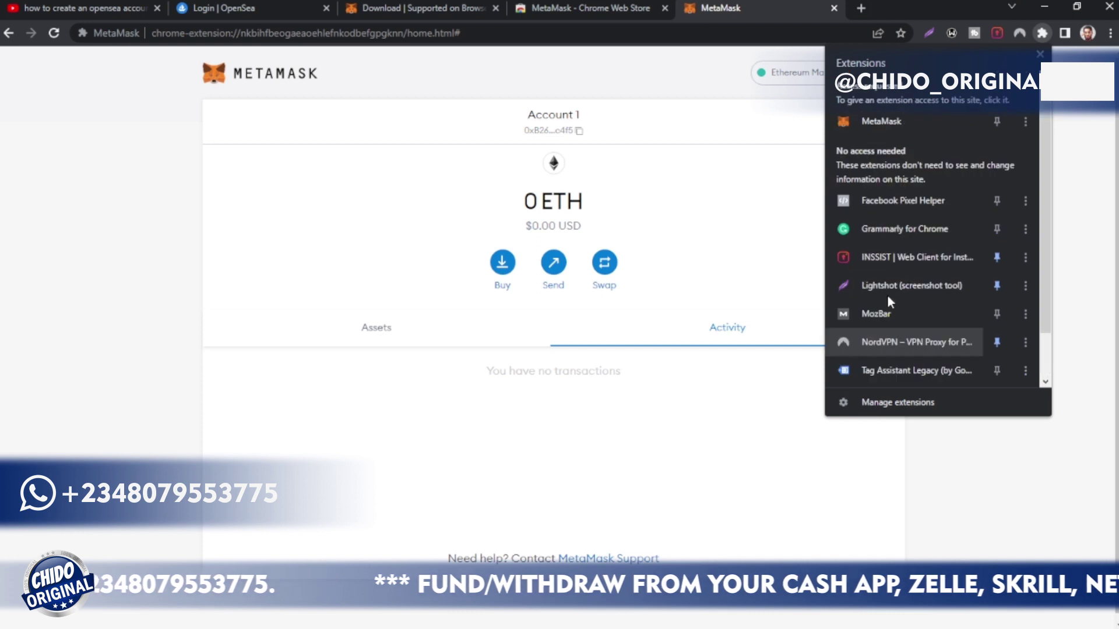
left_click(877, 117)
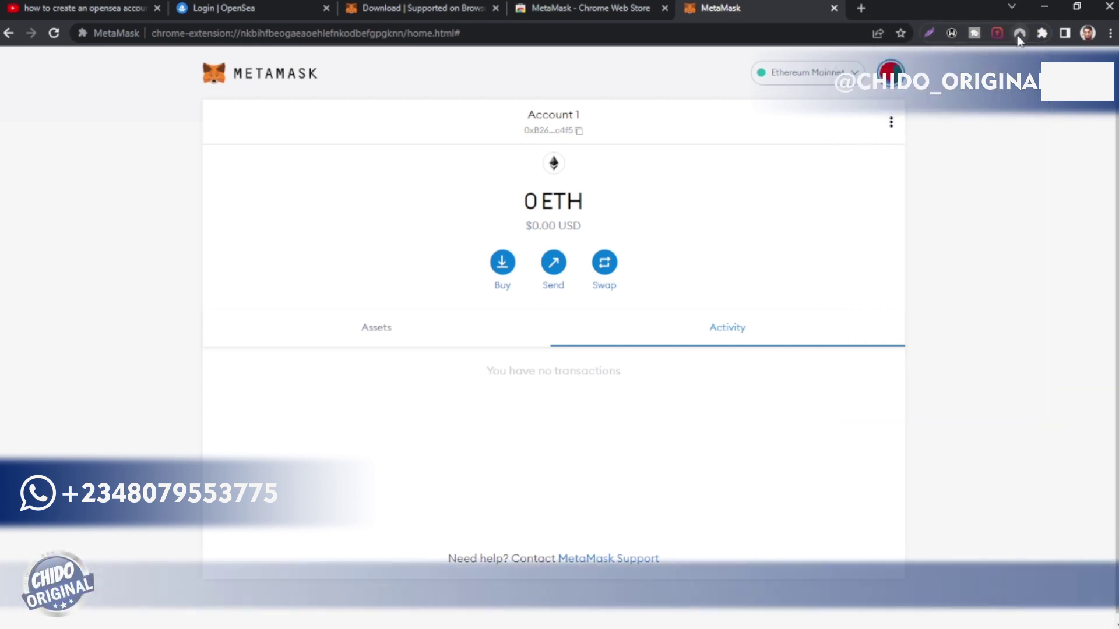
left_click(1042, 33)
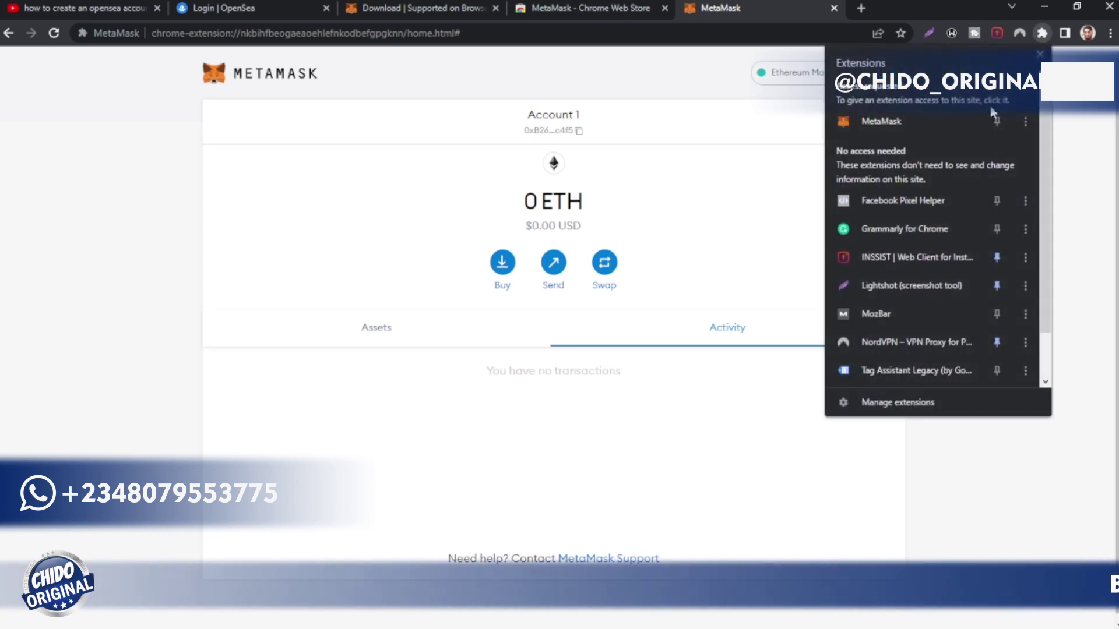
left_click(942, 127)
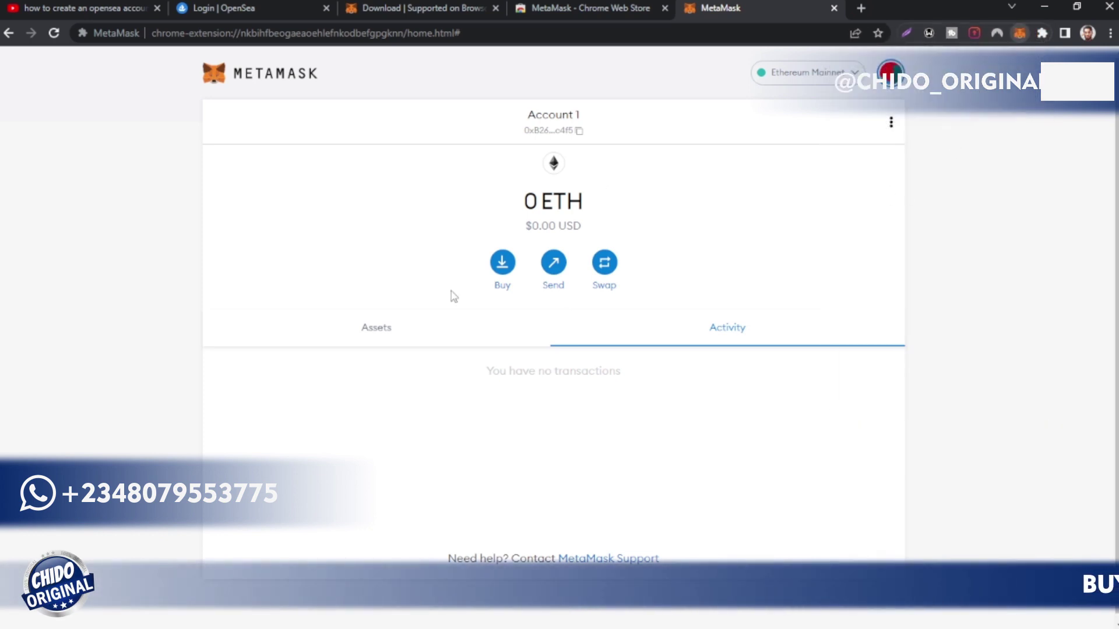
left_click(1020, 33)
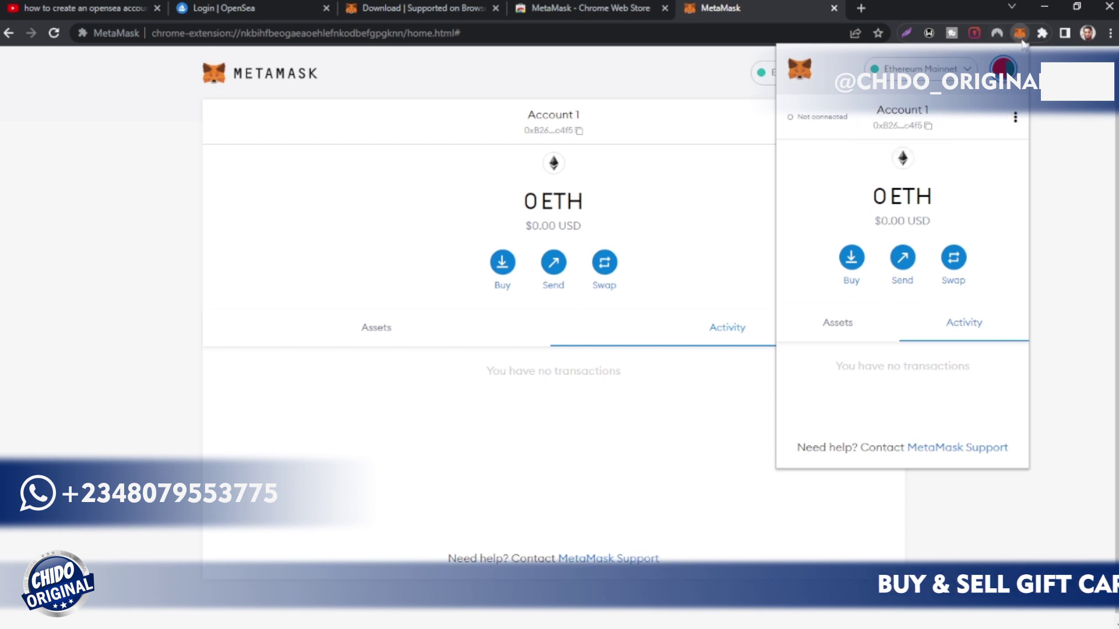
left_click(1049, 128)
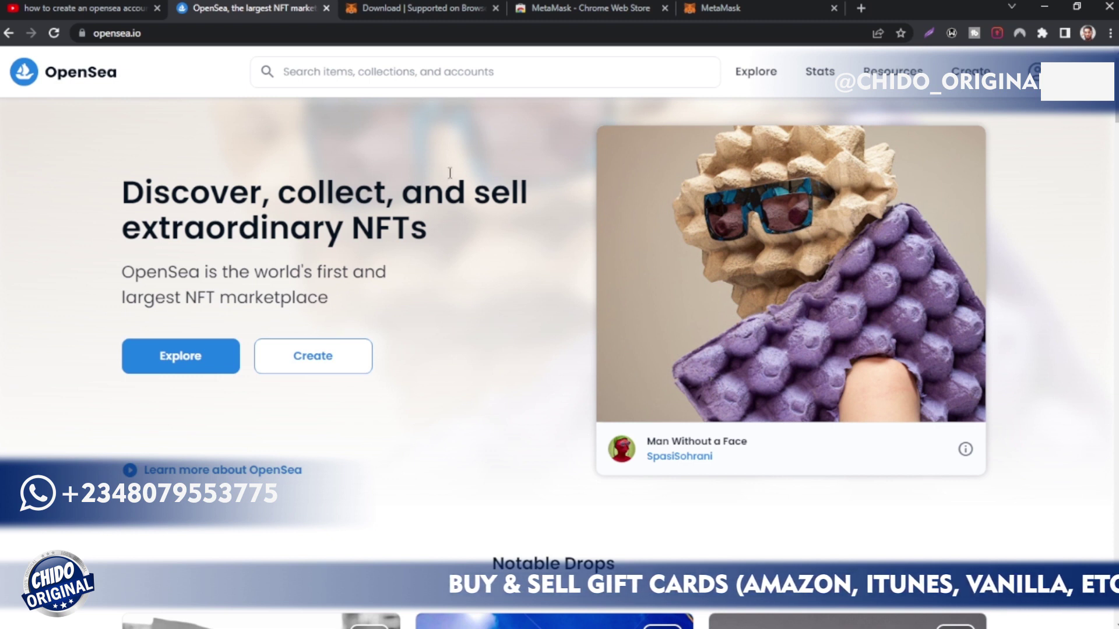
Connect MetaMask Account 1 to OpenSea through the profile icon, reaching the Unnamed profile
left_click(1035, 71)
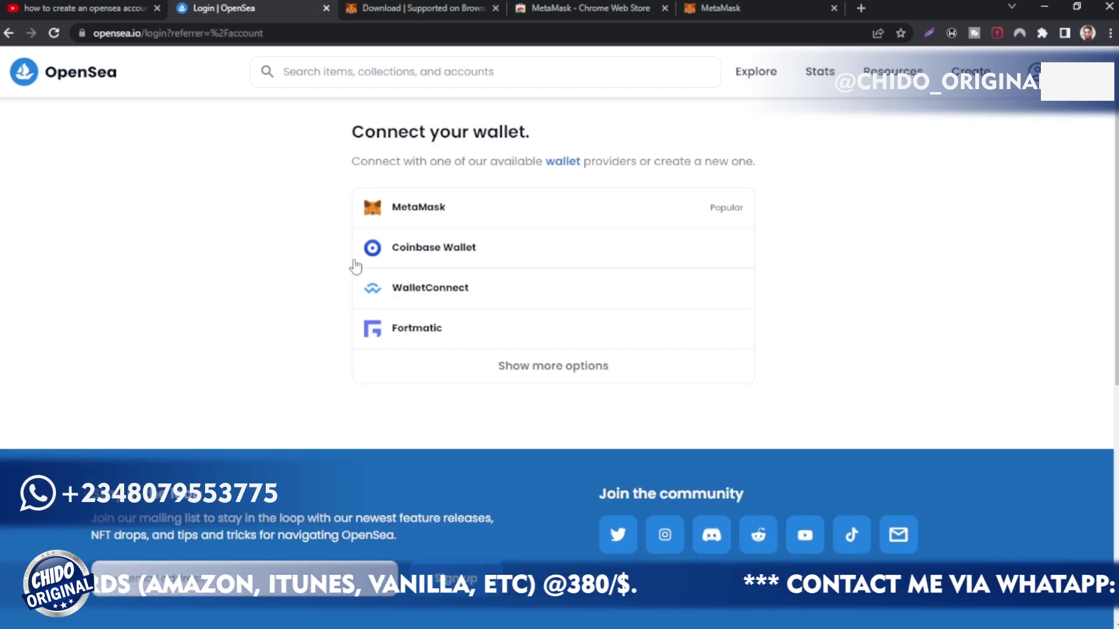
left_click(420, 210)
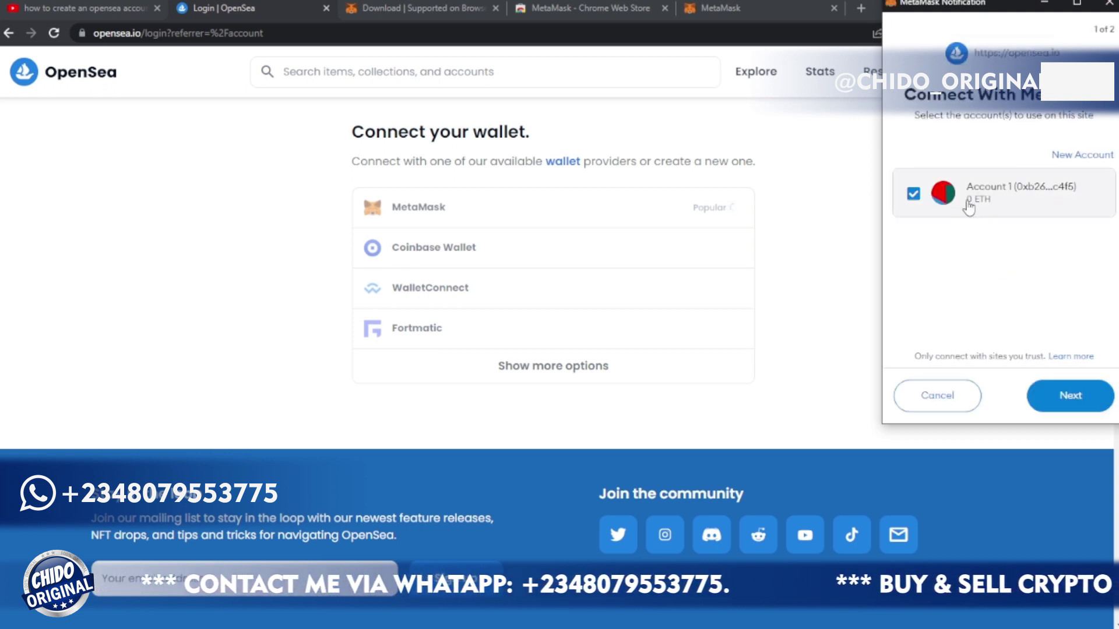
left_click(1002, 201)
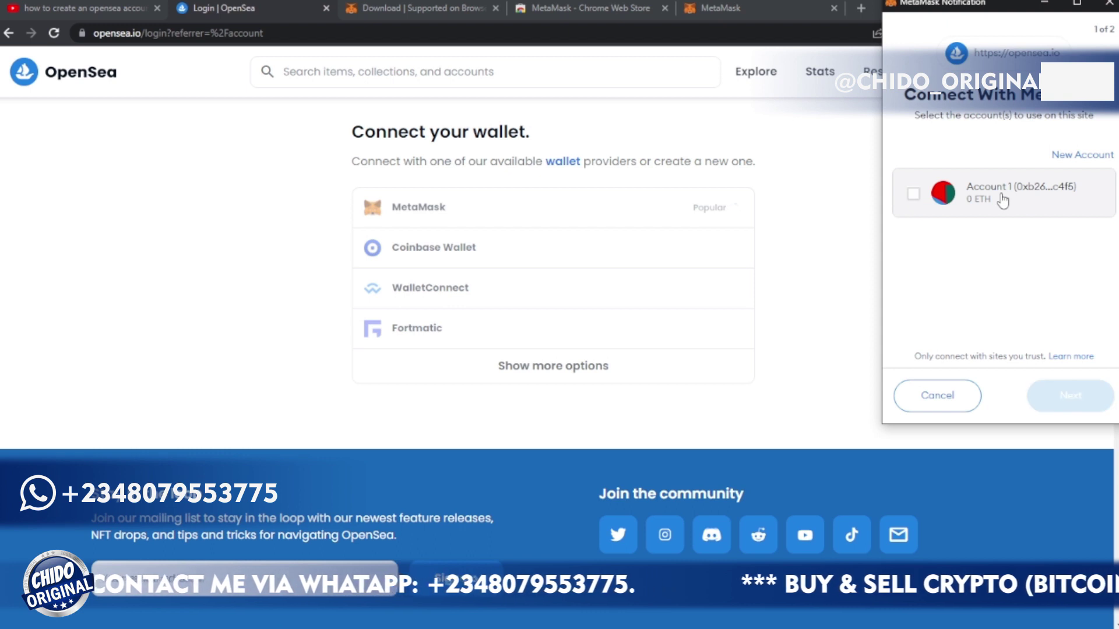
left_click(934, 204)
left_click(1075, 398)
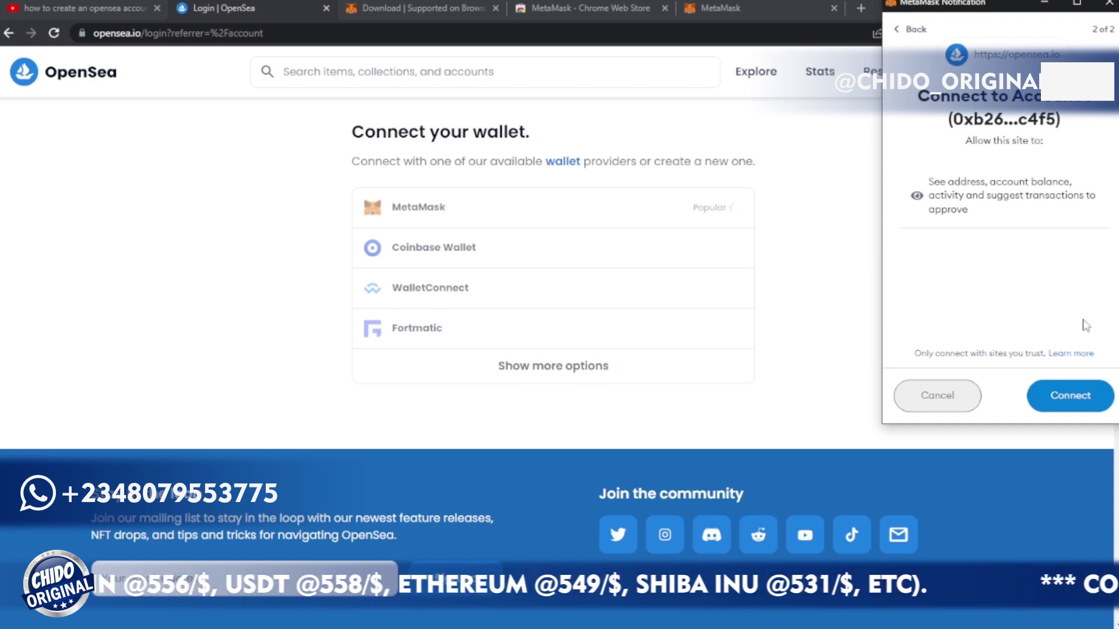
left_click(1082, 401)
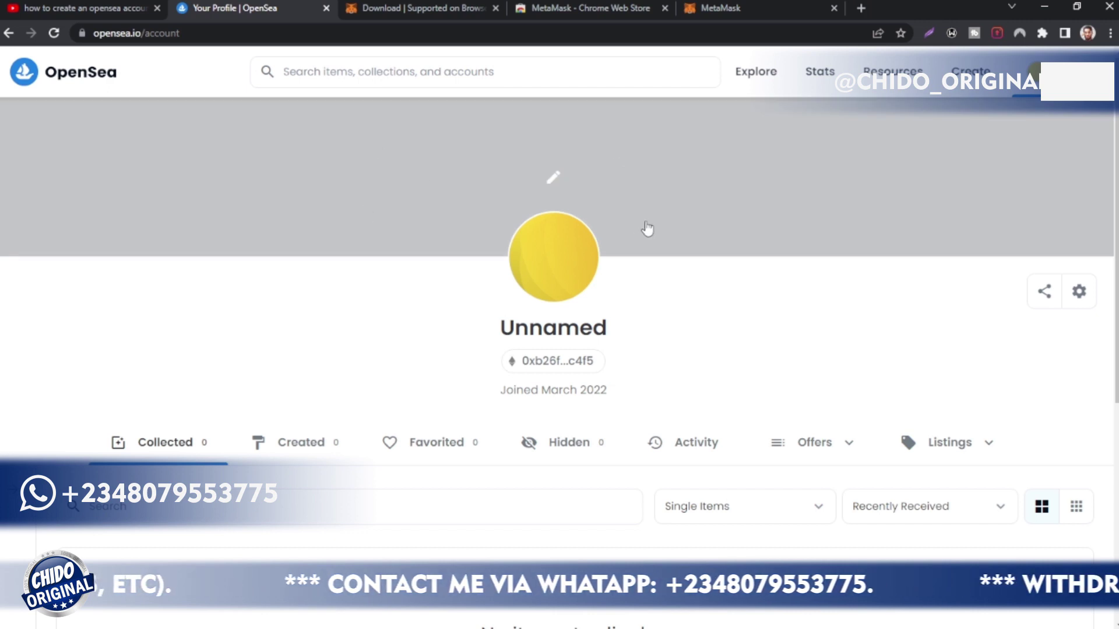
Browse the Unnamed profile page down to its empty 'No items to display' collection
scroll(644, 245, "down", 3)
scroll(629, 418, "down", 4)
scroll(627, 419, "up", 6)
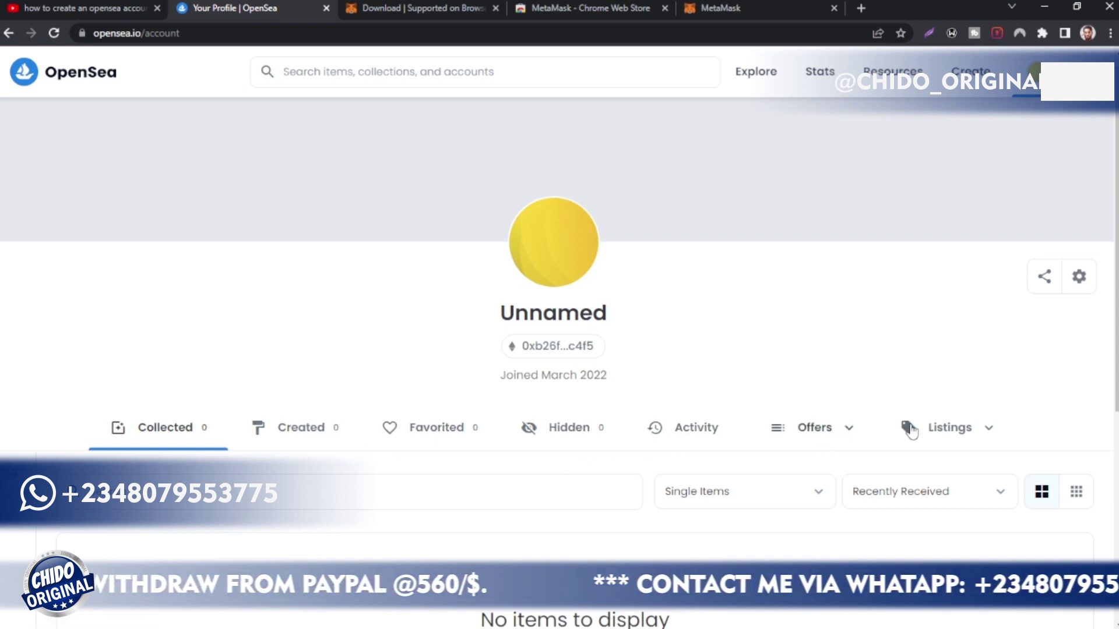
mouse_move(989, 434)
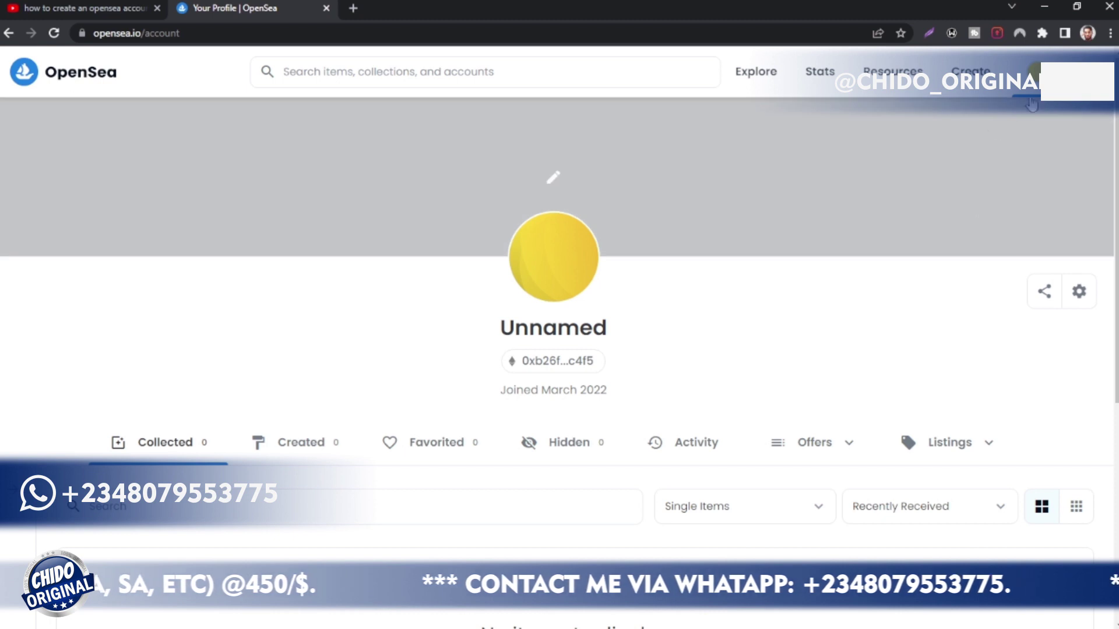
mouse_move(1035, 73)
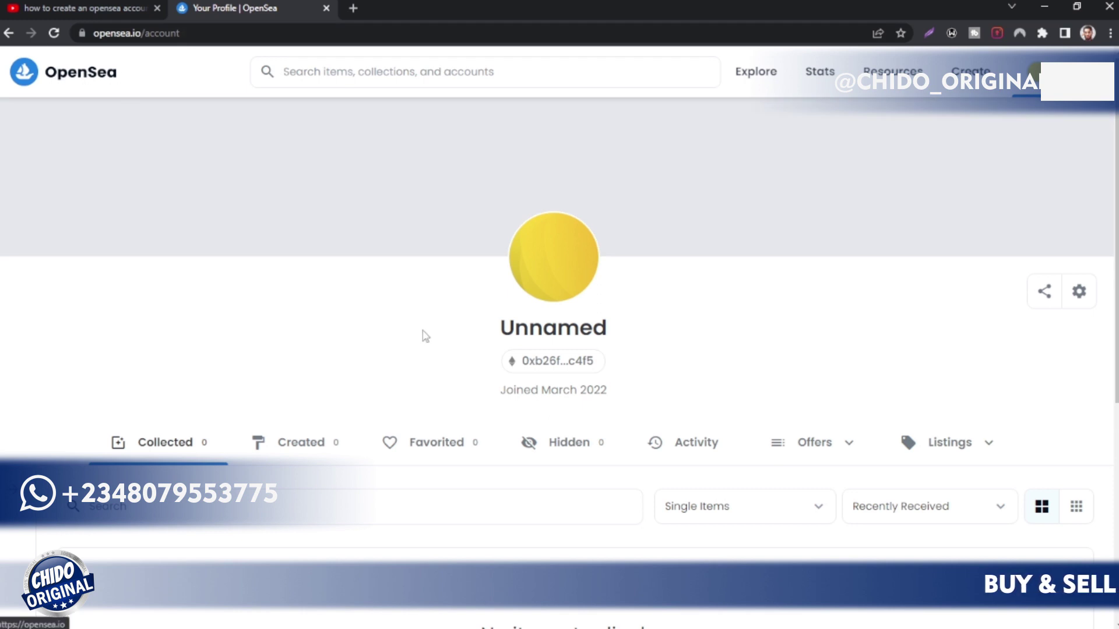
scroll(423, 332, "down", 5)
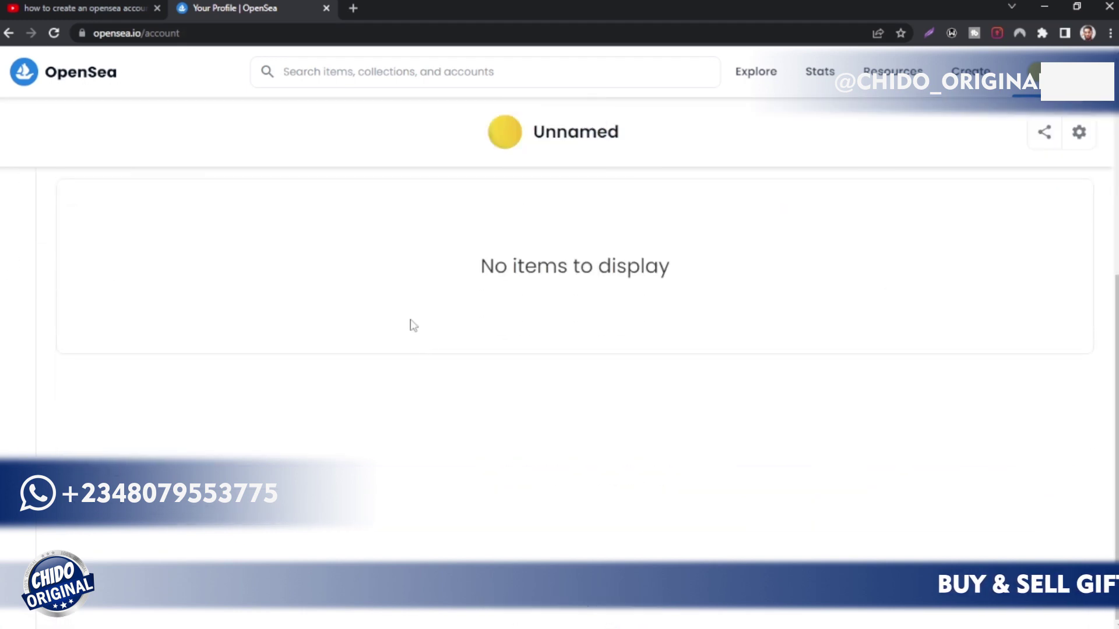